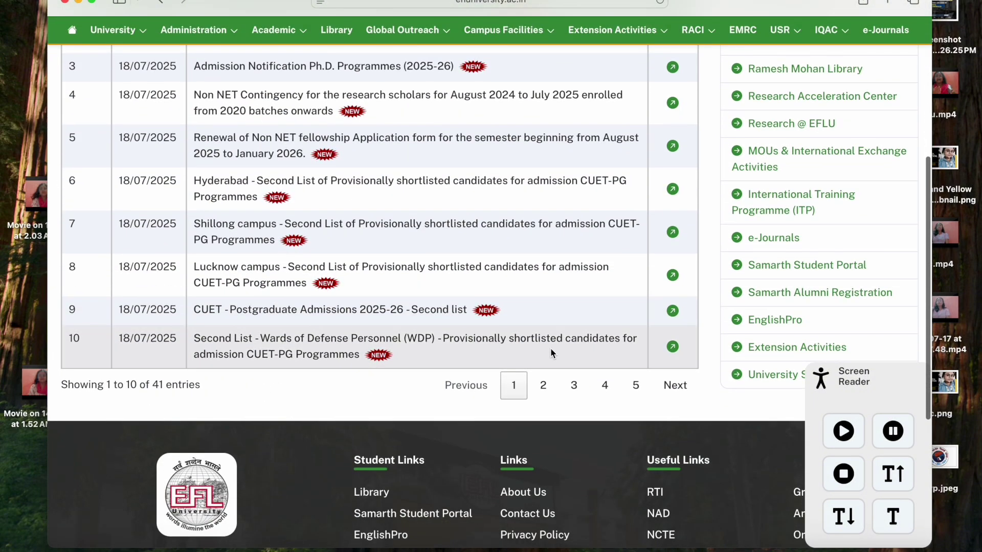
- Open the 'CUET UG Admissions 2025-26 are open' notice from page 2 of Academic Updates
{"action": "left_click", "coordinate": [543, 385]}
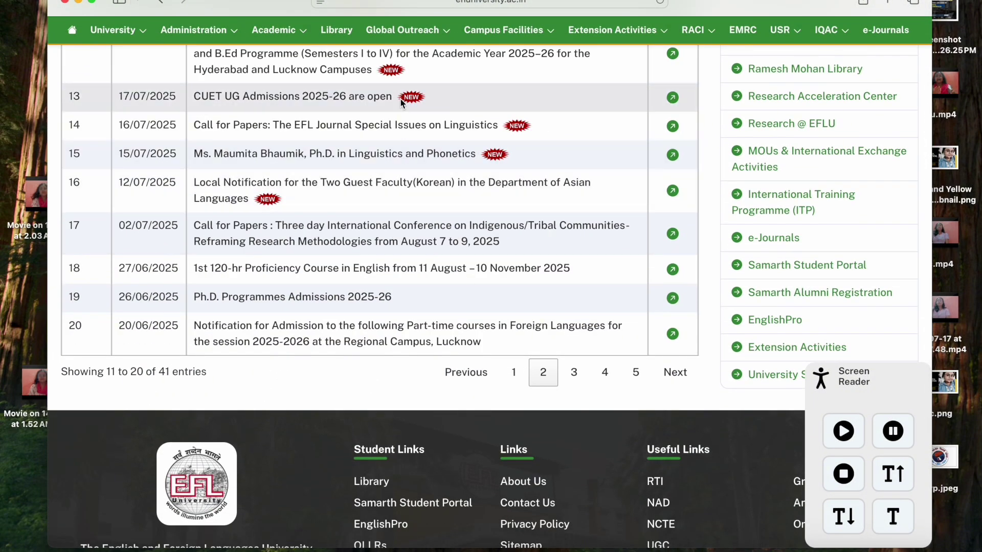
{"action": "scroll", "coordinate": [409, 104], "scroll_direction": "up", "scroll_amount": 1}
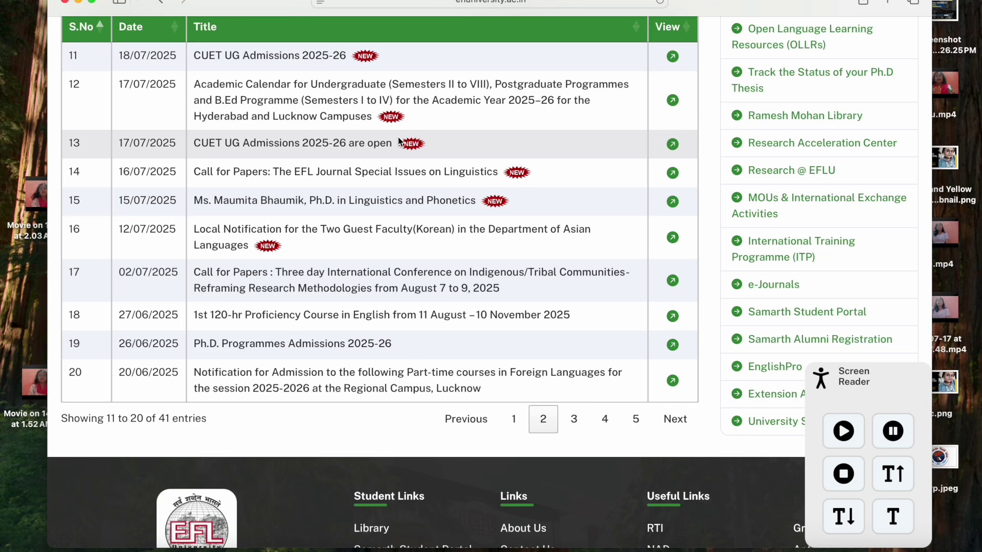
{"action": "left_click", "coordinate": [672, 145]}
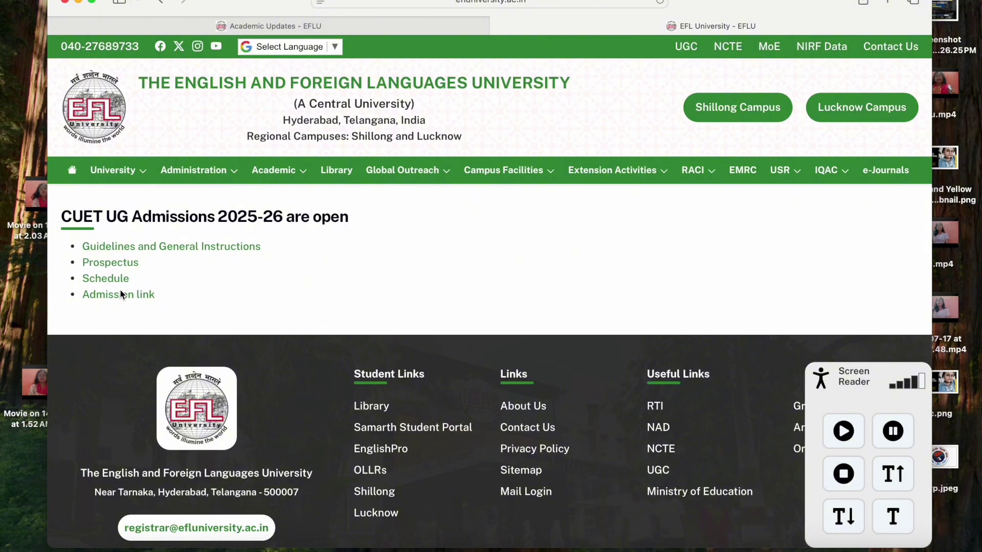
- Follow the Admission link to the Samarth portal and start a New Registration
{"action": "left_click", "coordinate": [121, 295]}
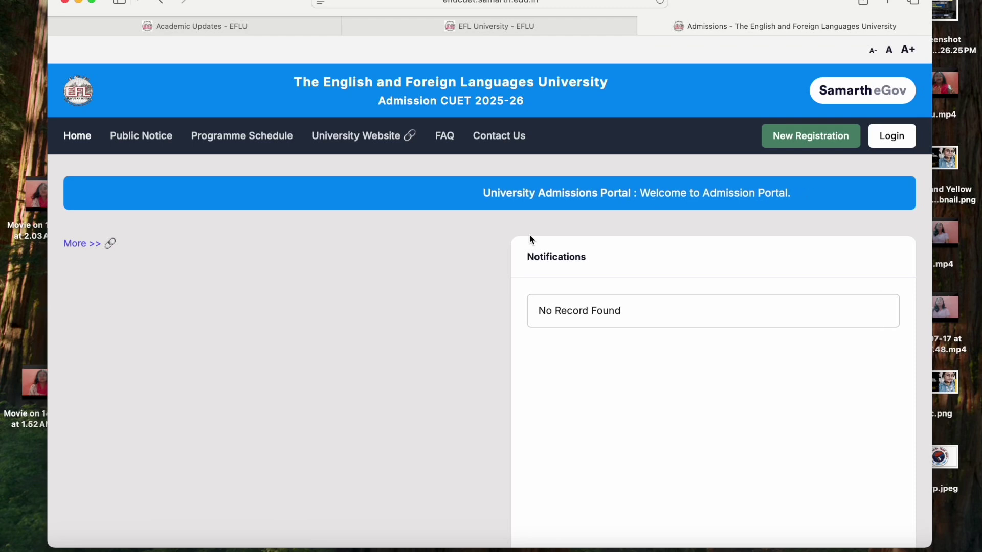
{"action": "left_click", "coordinate": [816, 136]}
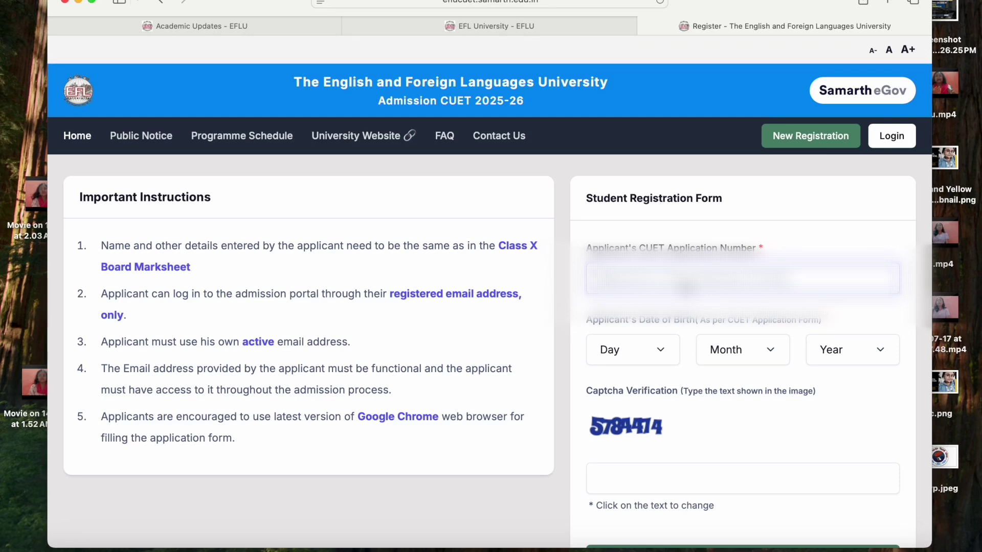
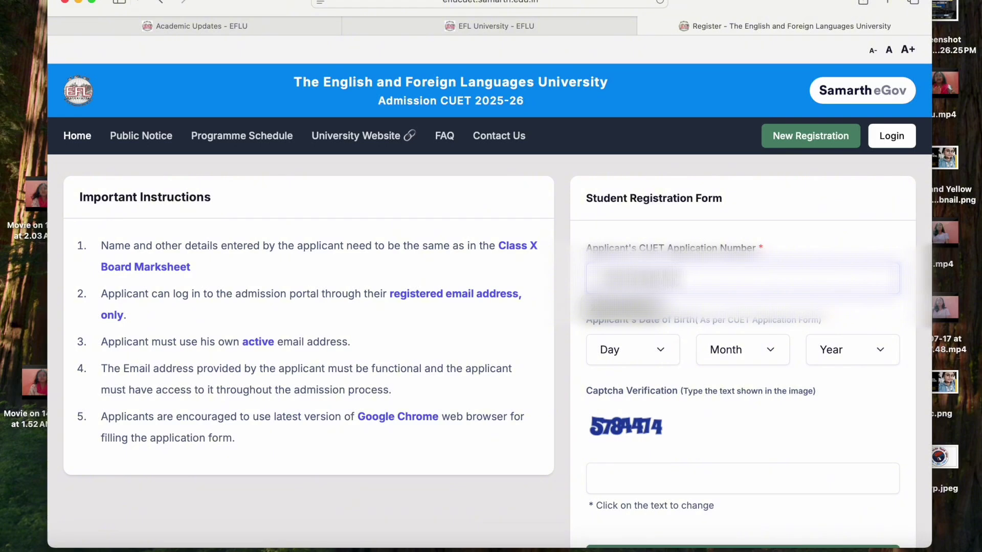
{"action": "left_click", "coordinate": [668, 345]}
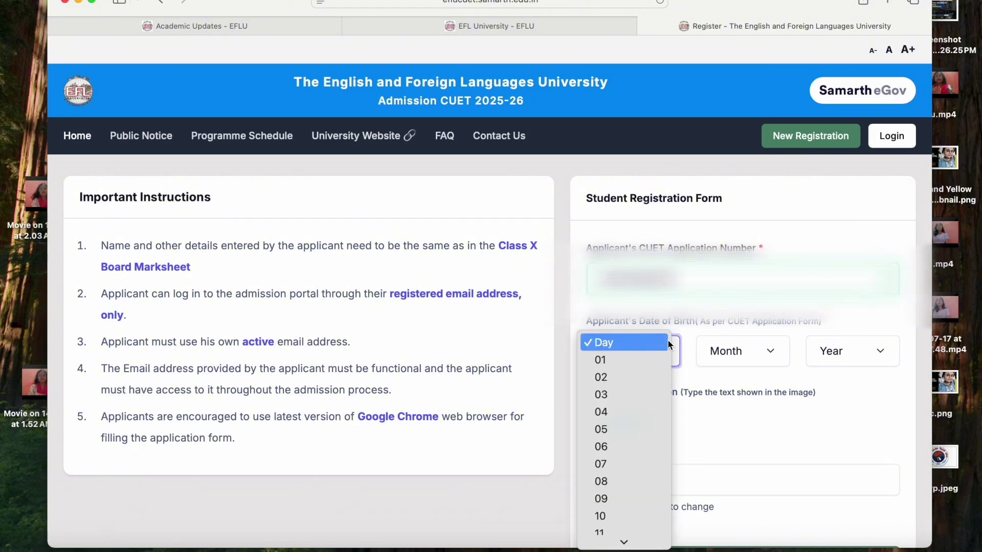
{"action": "mouse_move", "coordinate": [669, 544]}
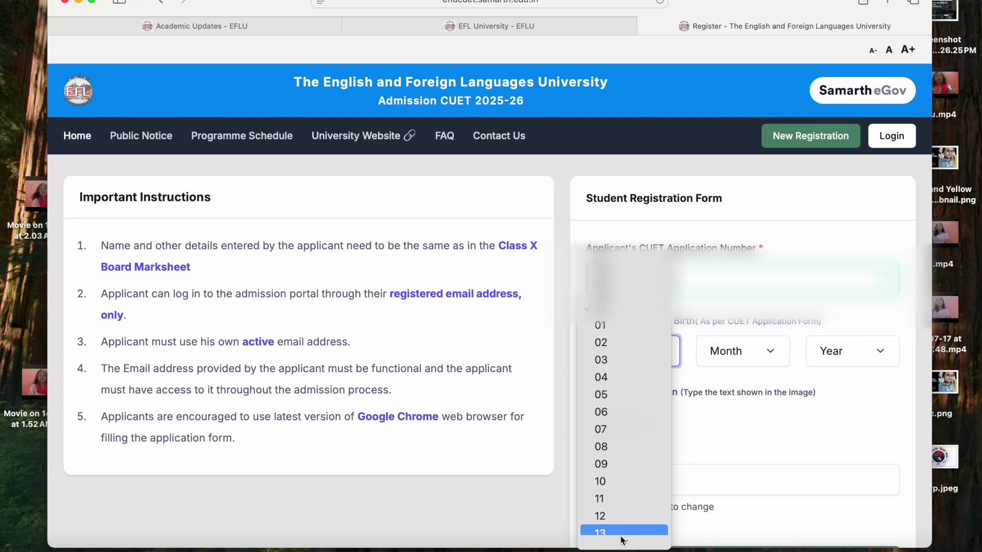
{"action": "left_click", "coordinate": [606, 374]}
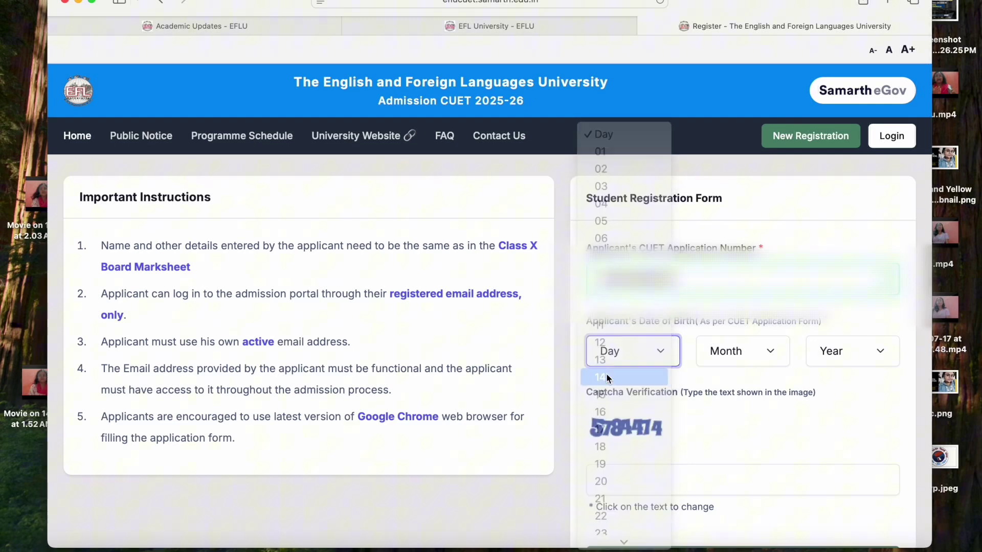
{"action": "left_click", "coordinate": [707, 351]}
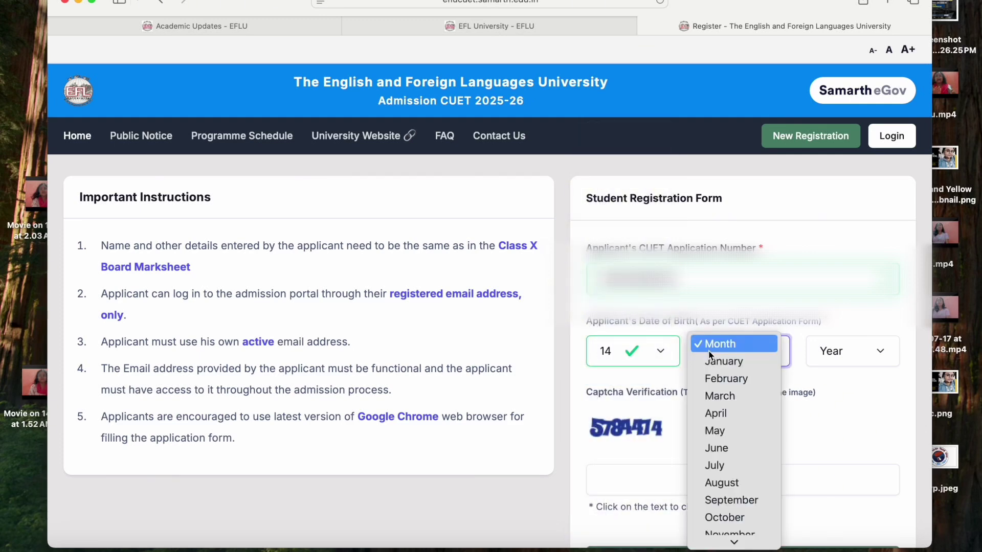
{"action": "left_click", "coordinate": [736, 527]}
{"action": "left_click", "coordinate": [828, 351]}
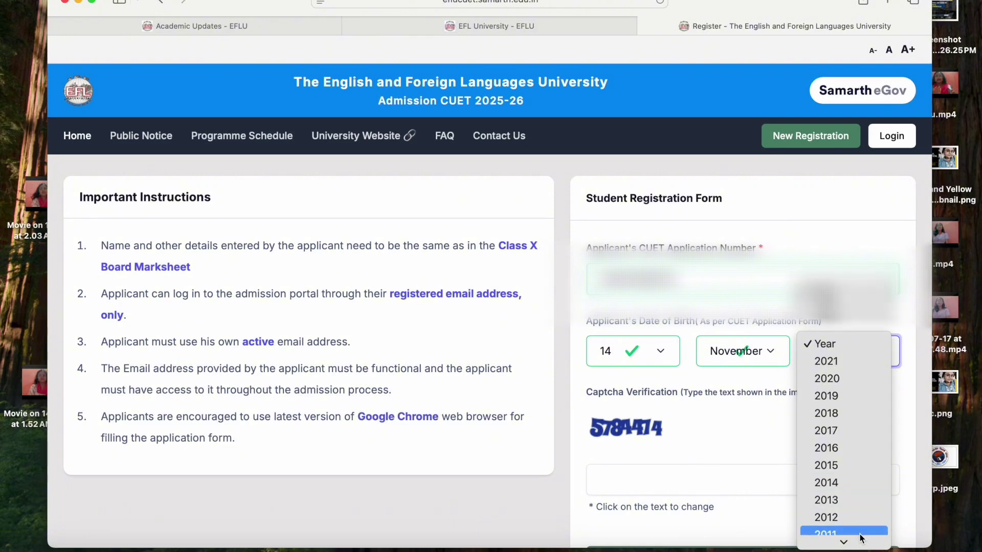
{"action": "scroll", "coordinate": [860, 537], "scroll_direction": "down", "scroll_amount": 5}
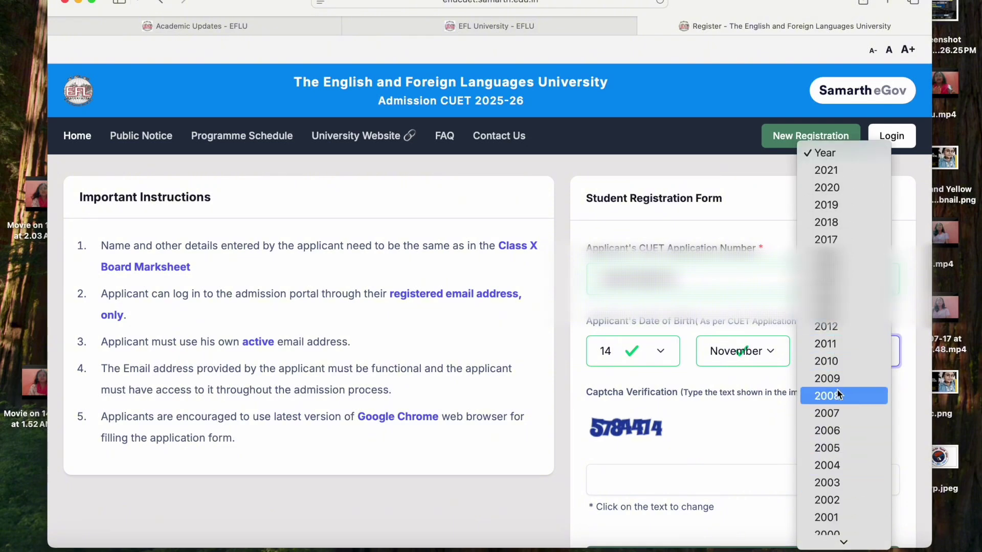
{"action": "left_click", "coordinate": [838, 426]}
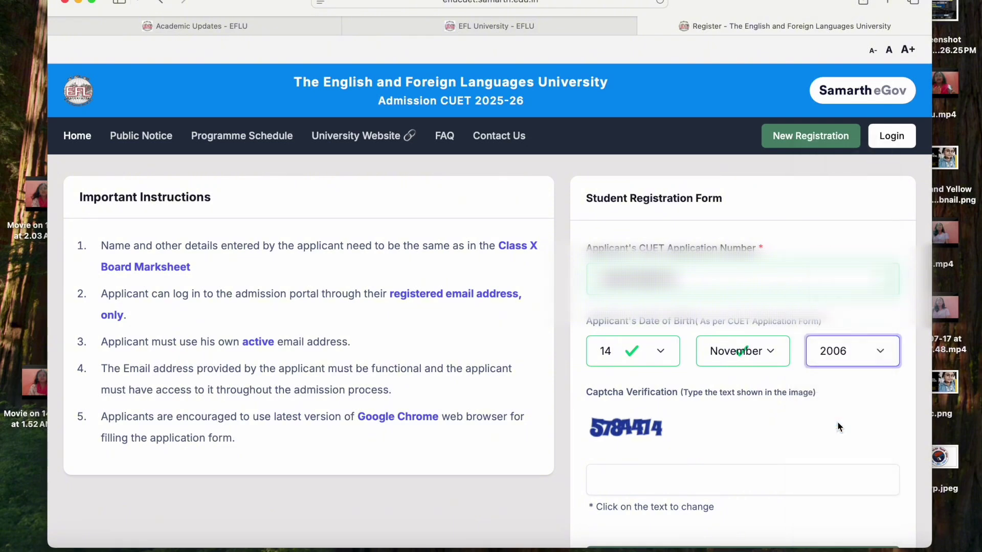
- Fill in the captcha text 5784474
{"action": "left_click", "coordinate": [678, 478]}
{"action": "type", "text": "57844"}
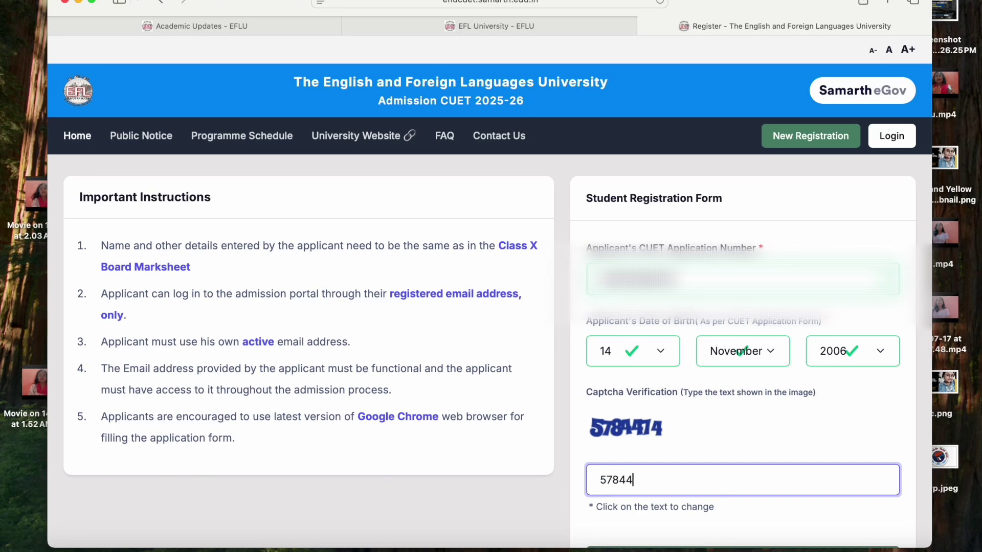
{"action": "type", "text": "74"}
{"action": "scroll", "coordinate": [742, 462], "scroll_direction": "down", "scroll_amount": 2}
- Submit the registration form and enter the OTP received by e-mail
{"action": "left_click", "coordinate": [741, 469]}
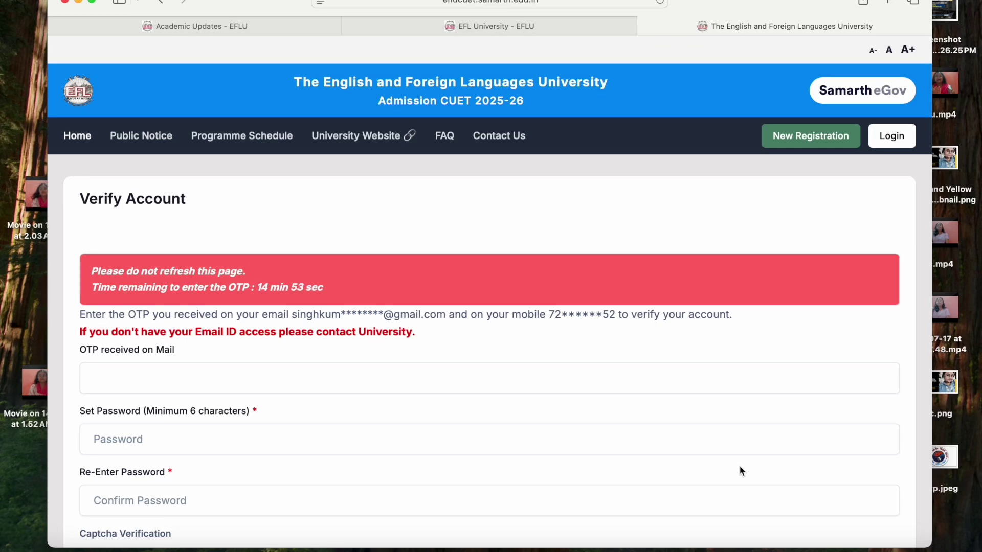
{"action": "scroll", "coordinate": [419, 412], "scroll_direction": "down", "scroll_amount": 2}
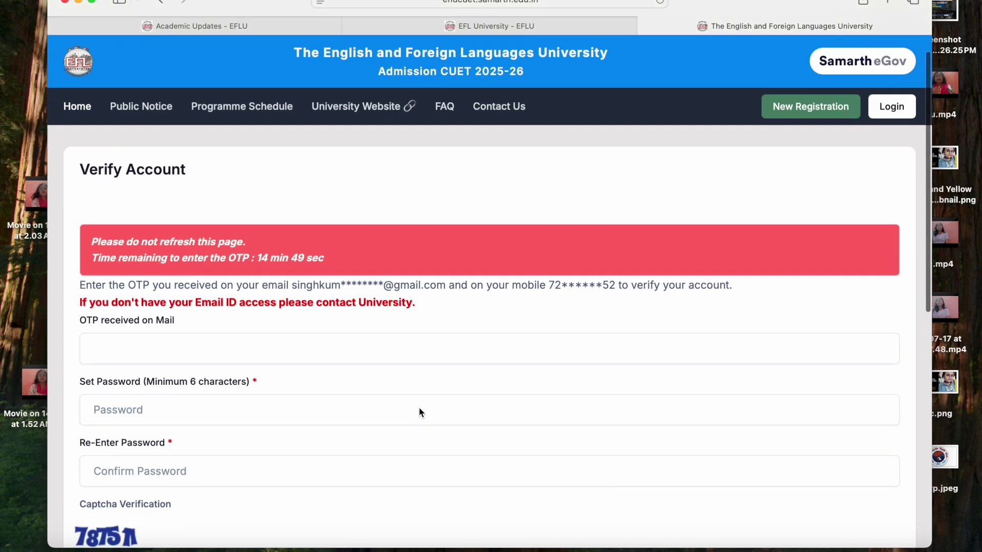
{"action": "scroll", "coordinate": [419, 407], "scroll_direction": "down", "scroll_amount": 1}
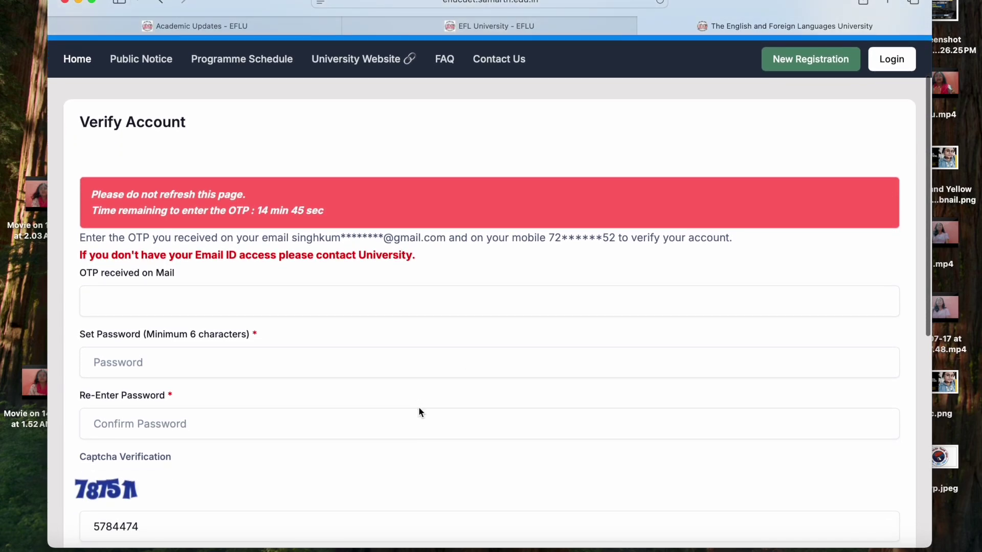
{"action": "scroll", "coordinate": [418, 407], "scroll_direction": "down", "scroll_amount": 3}
{"action": "scroll", "coordinate": [419, 407], "scroll_direction": "up", "scroll_amount": 5}
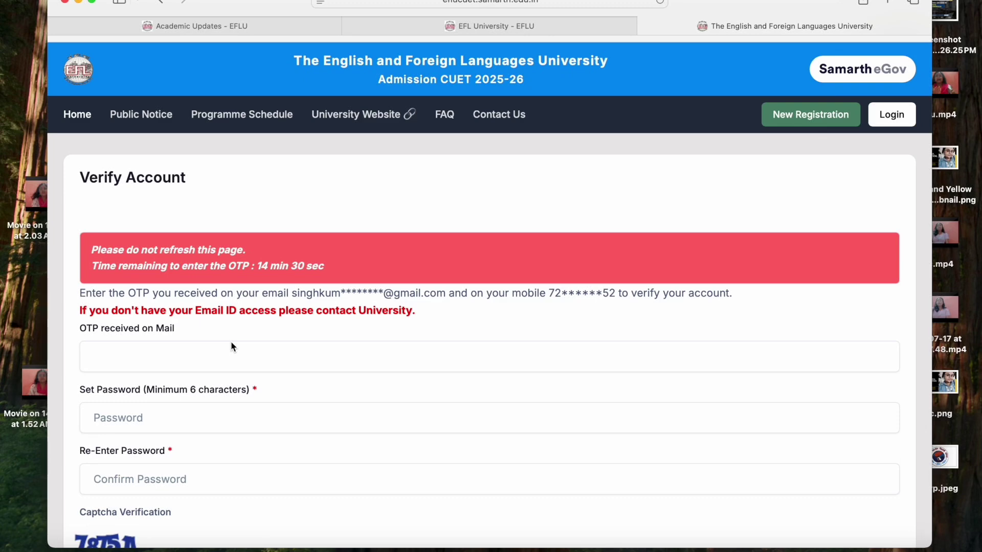
{"action": "left_click", "coordinate": [231, 344]}
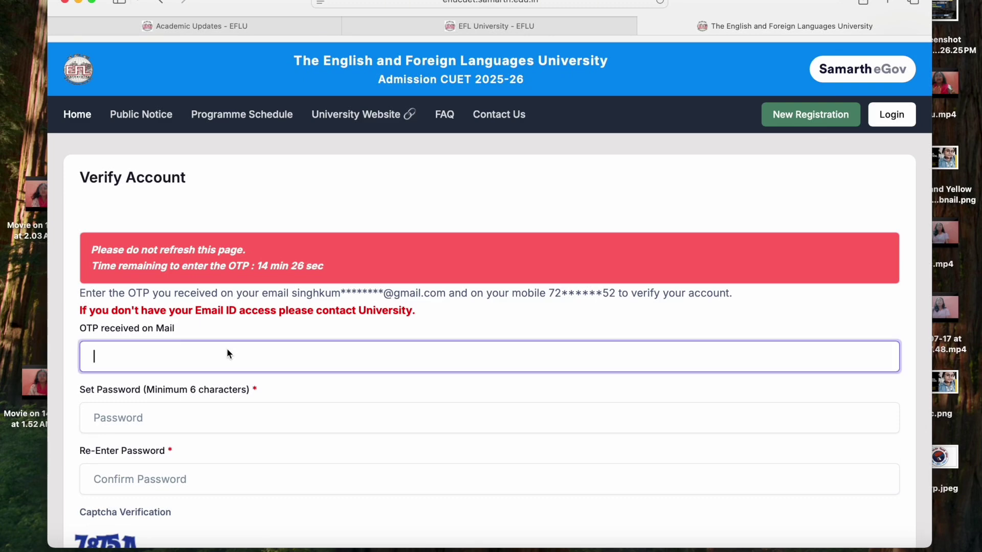
- Set a new account password and enter it again to confirm
{"action": "left_click", "coordinate": [186, 409]}
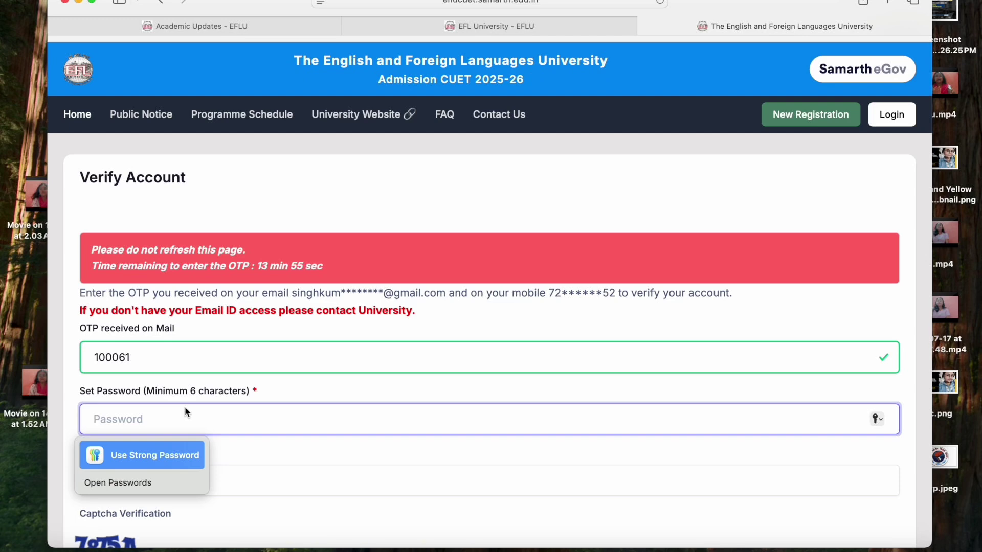
{"action": "type", "text": "••••••••••••"}
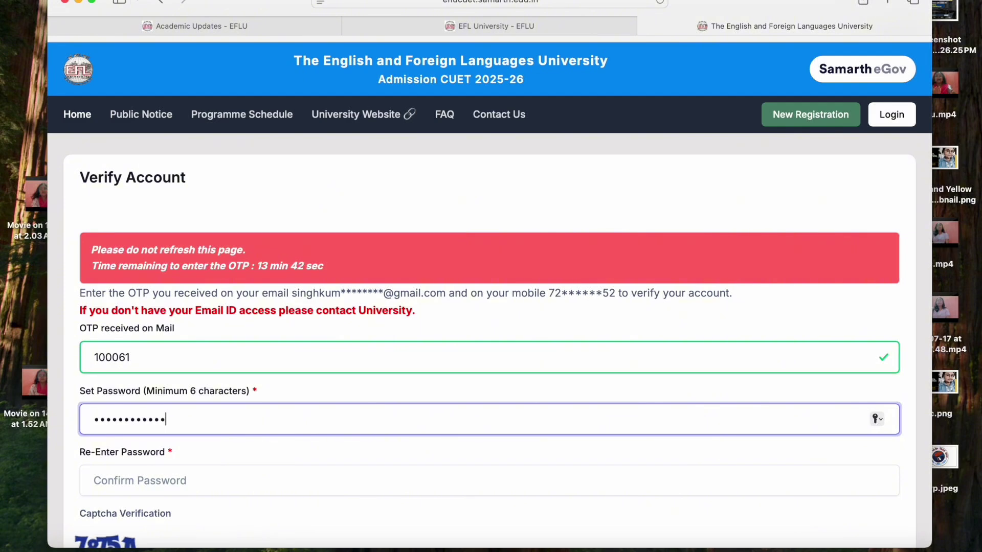
{"action": "type", "text": "••••"}
{"action": "left_click", "coordinate": [159, 476]}
{"action": "scroll", "coordinate": [158, 476], "scroll_direction": "down", "scroll_amount": 2}
{"action": "left_click", "coordinate": [220, 354]}
{"action": "key", "text": "BackSpace"}
{"action": "key", "text": "BackSpace"}
{"action": "key", "text": "BackSpace"}
{"action": "key", "text": "BackSpace"}
{"action": "key", "text": "BackSpace"}
{"action": "key", "text": "BackSpace"}
{"action": "key", "text": "BackSpace"}
{"action": "key", "text": "BackSpace"}
{"action": "key", "text": "BackSpace"}
{"action": "key", "text": "BackSpace"}
{"action": "key", "text": "BackSpace"}
{"action": "key", "text": "BackSpace"}
{"action": "key", "text": "BackSpace"}
{"action": "key", "text": "BackSpace"}
{"action": "key", "text": "BackSpace"}
{"action": "key", "text": "BackSpace"}
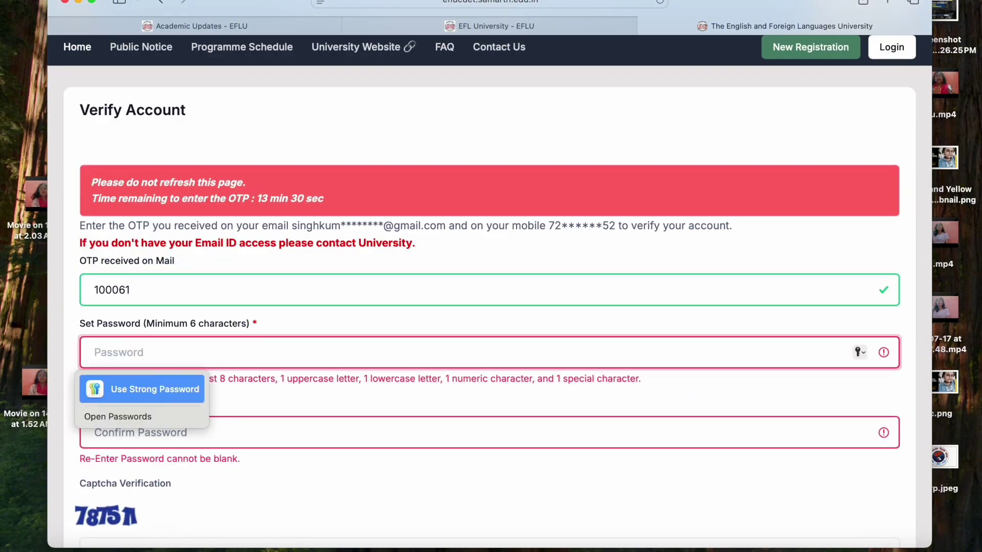
{"action": "type", "text": "•••••••"}
{"action": "left_click", "coordinate": [185, 435]}
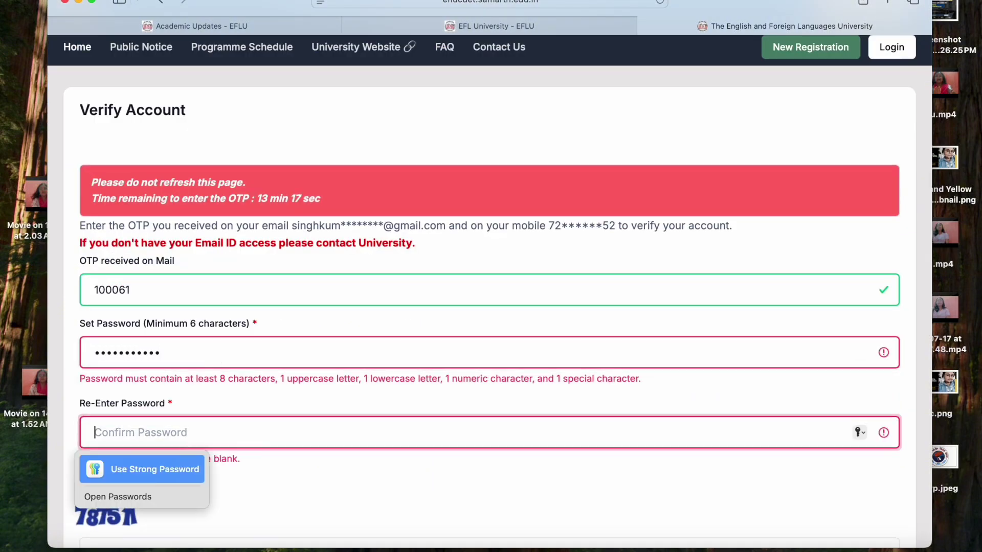
{"action": "type", "text": "••••••••••••"}
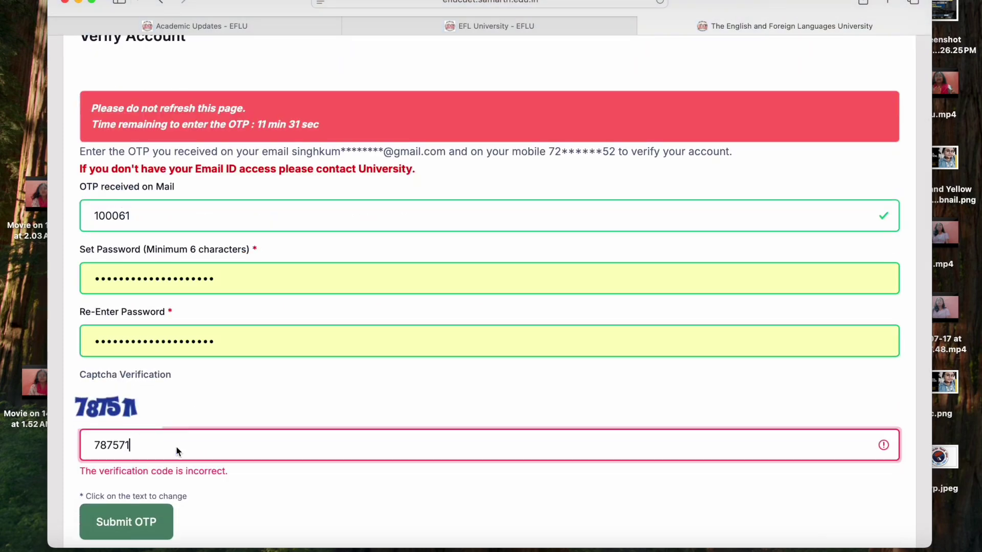
- Correct the captcha entry and submit the OTP verification
{"action": "key", "text": "BackSpace"}
{"action": "key", "text": "BackSpace"}
{"action": "key", "text": "BackSpace"}
{"action": "key", "text": "BackSpace"}
{"action": "key", "text": "BackSpace"}
{"action": "key", "text": "BackSpace"}
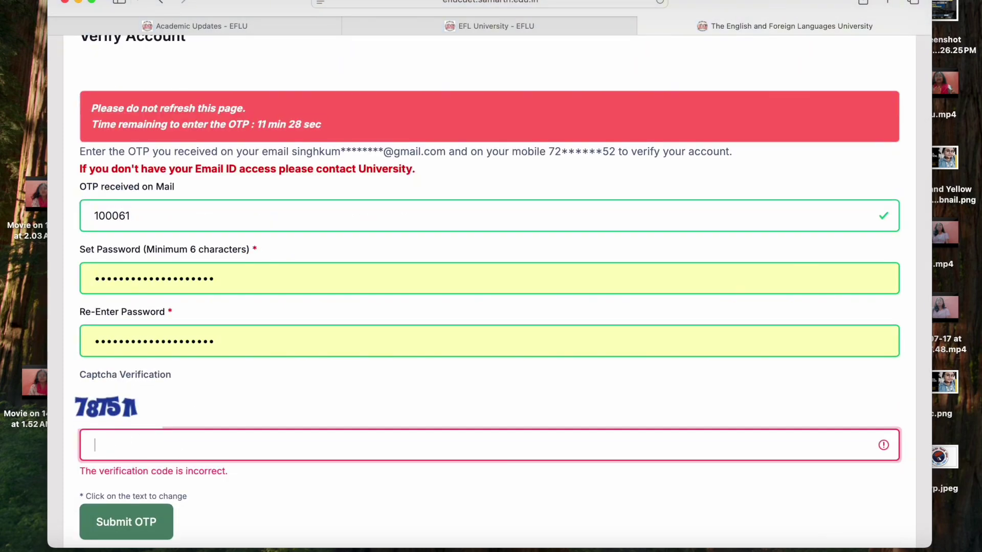
{"action": "left_click", "coordinate": [136, 522]}
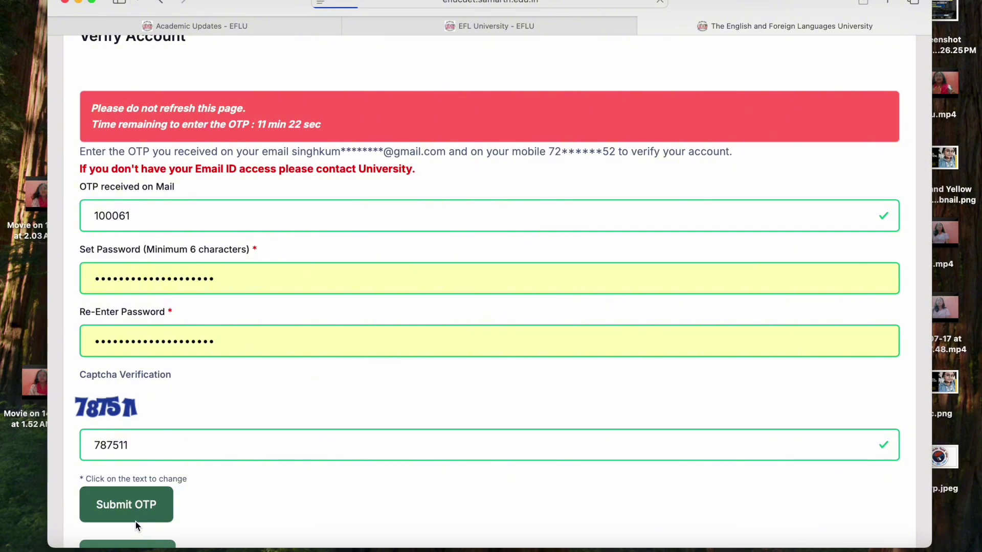
{"action": "scroll", "coordinate": [154, 496], "scroll_direction": "down", "scroll_amount": 3}
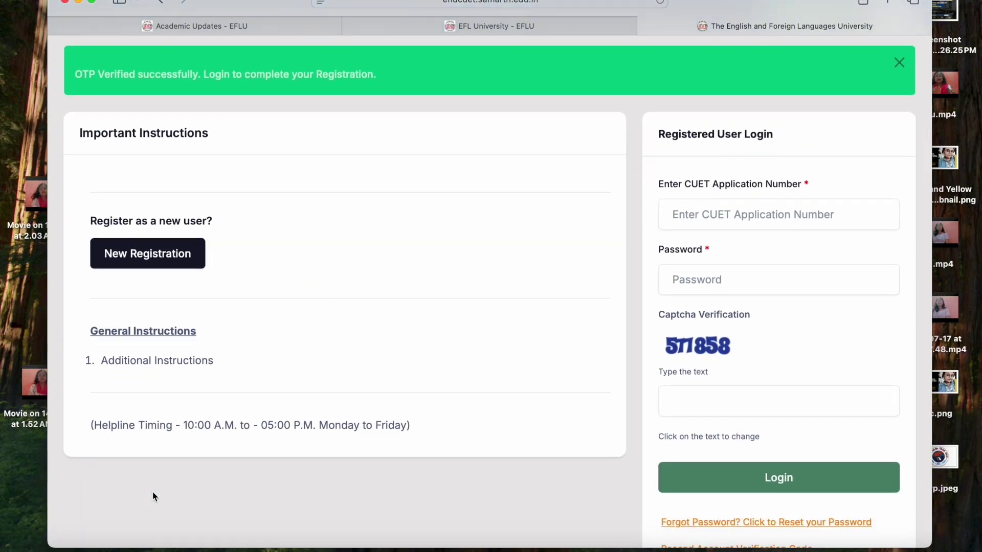
- Log in with the CUET application number, account password and captcha 6565655
{"action": "left_click", "coordinate": [729, 213]}
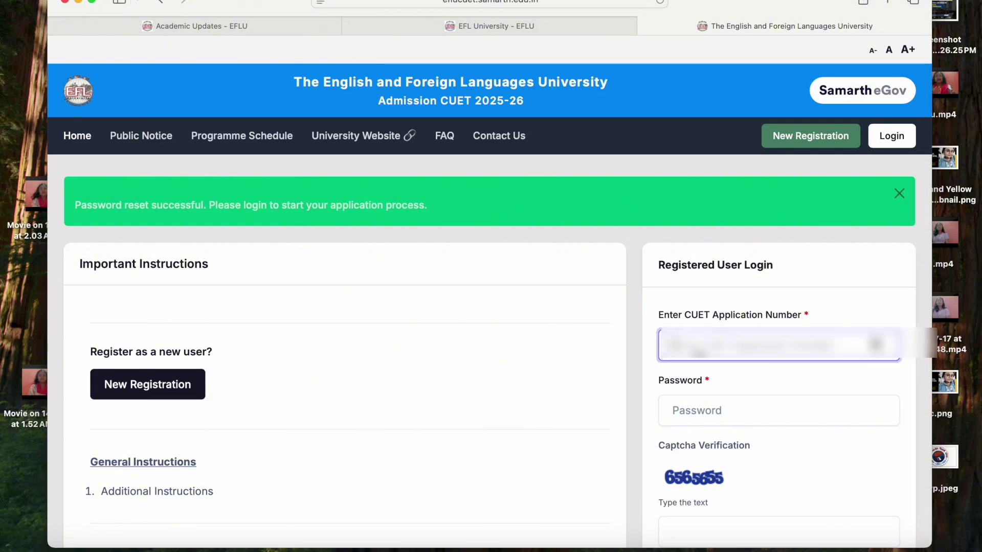
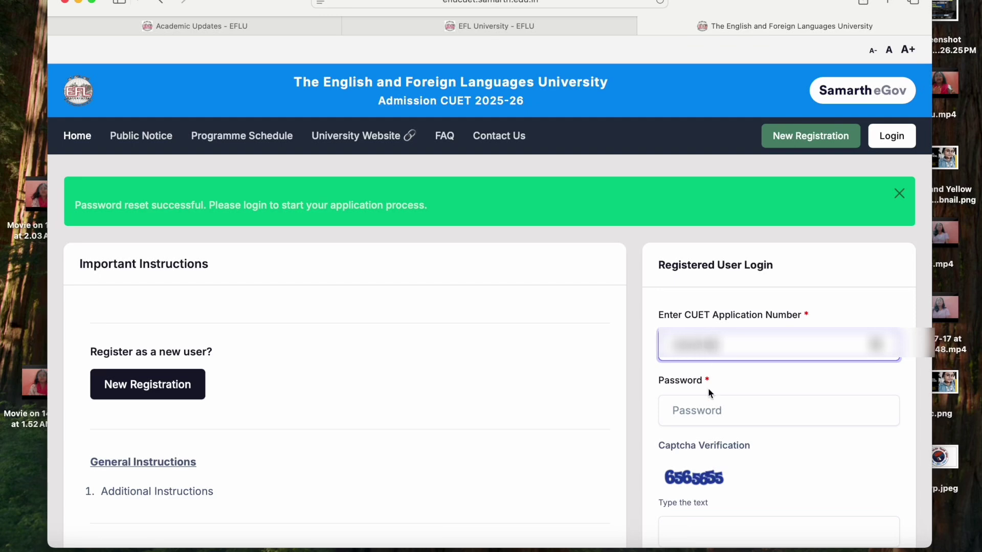
{"action": "left_click", "coordinate": [705, 407]}
{"action": "type", "text": "•••"}
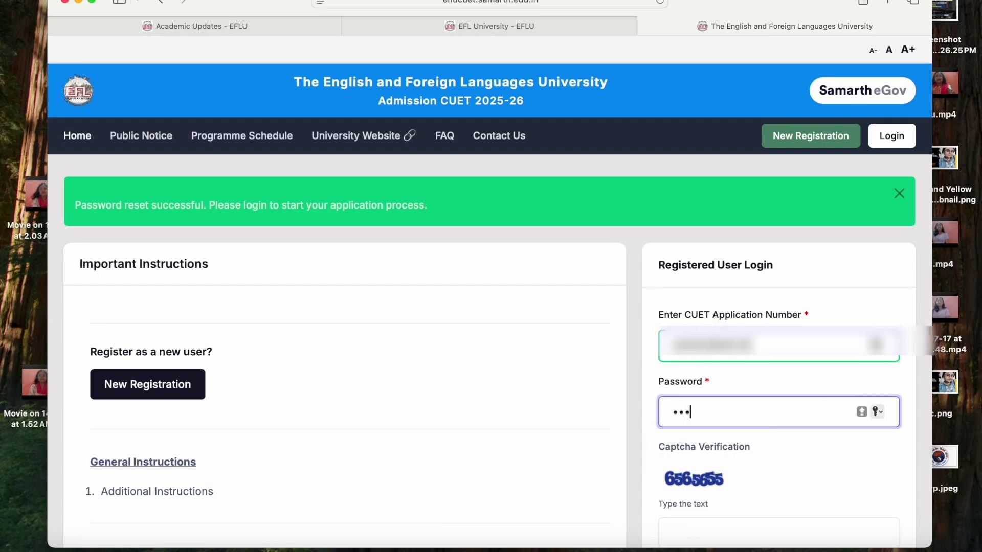
{"action": "type", "text": "•••••"}
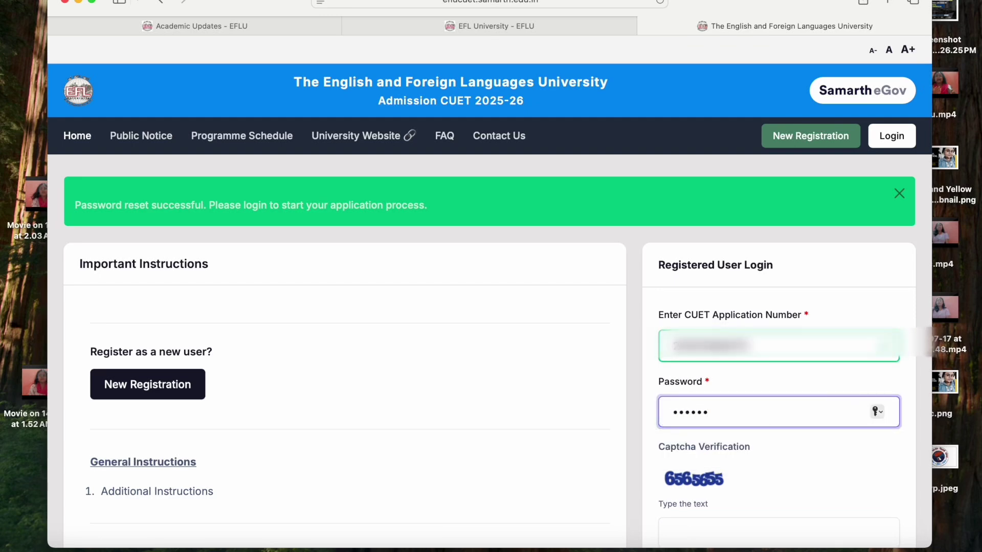
{"action": "type", "text": "••••"}
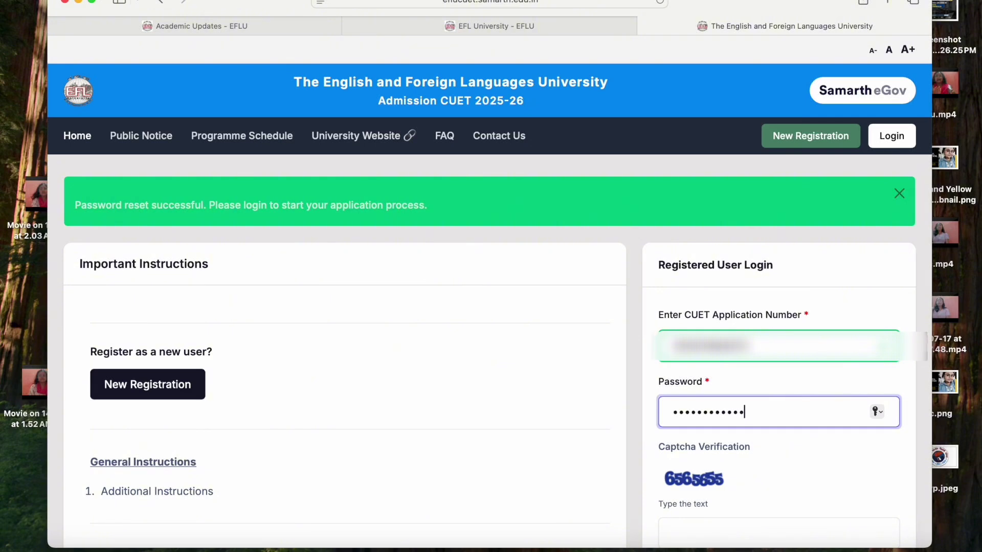
{"action": "type", "text": "••••"}
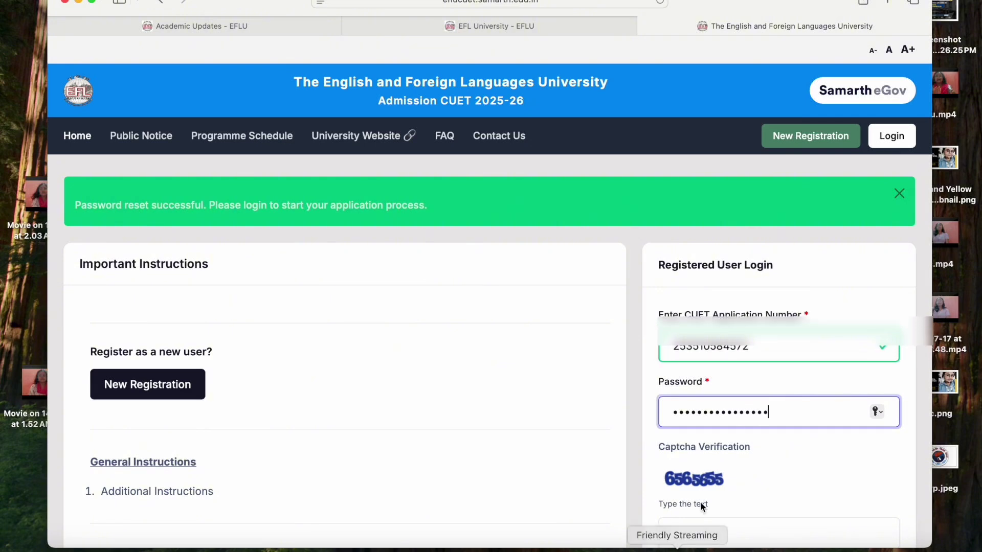
{"action": "left_click", "coordinate": [712, 525]}
{"action": "scroll", "coordinate": [712, 525], "scroll_direction": "down", "scroll_amount": 3}
{"action": "type", "text": "65"}
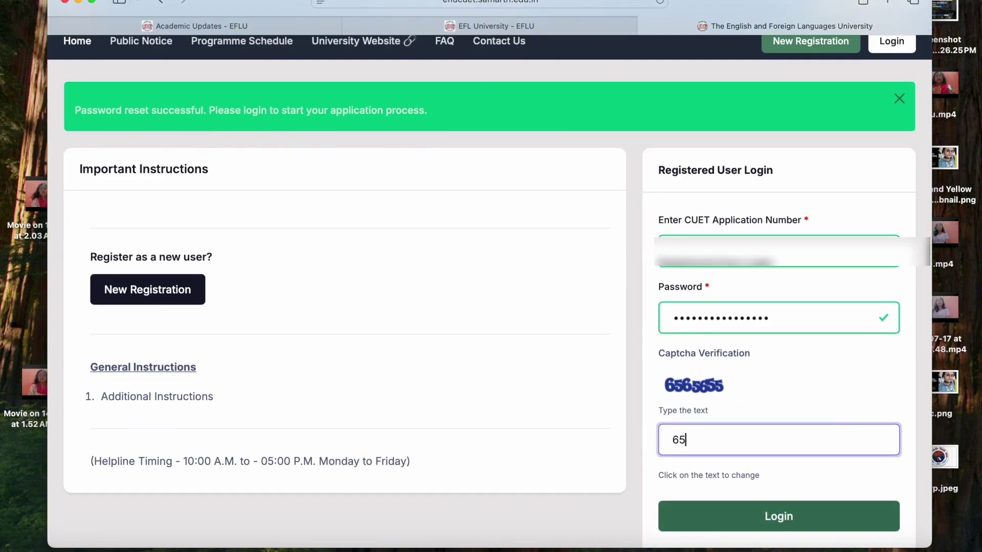
{"action": "type", "text": "65655"}
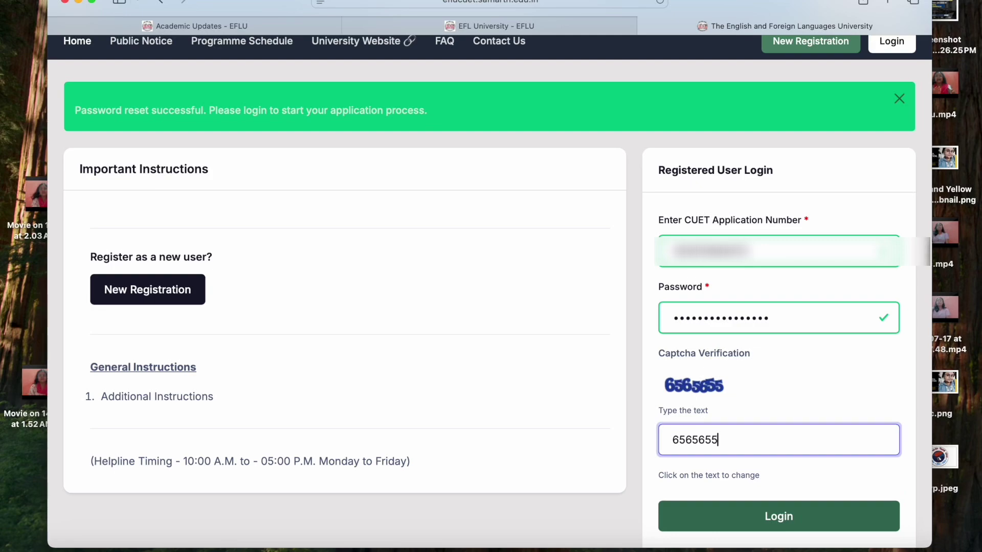
{"action": "left_click", "coordinate": [715, 524]}
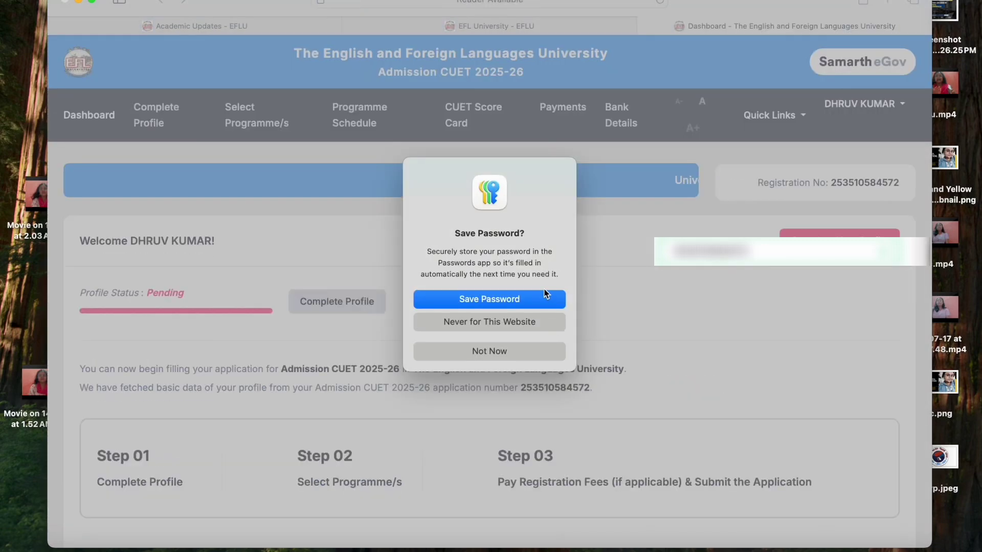
- Save the login password in the browser and go to Complete Your Profile
{"action": "left_click", "coordinate": [532, 299]}
{"action": "scroll", "coordinate": [339, 382], "scroll_direction": "down", "scroll_amount": 8}
{"action": "scroll", "coordinate": [339, 381], "scroll_direction": "up", "scroll_amount": 8}
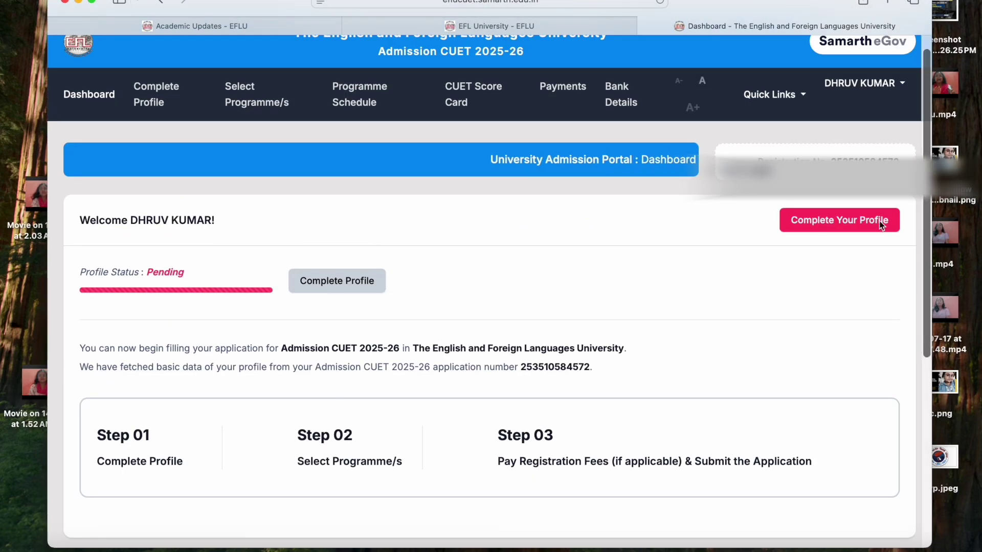
{"action": "left_click", "coordinate": [823, 217]}
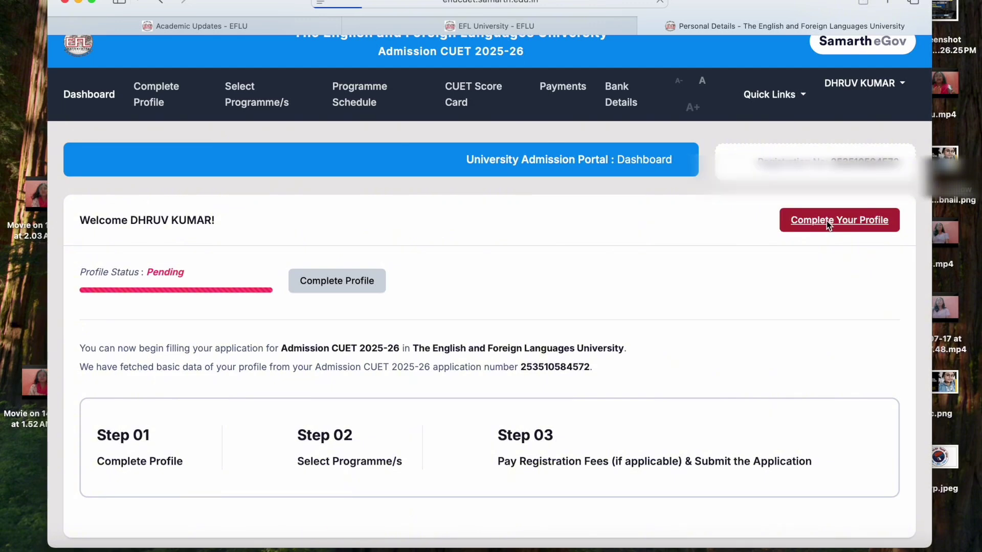
{"action": "scroll", "coordinate": [317, 350], "scroll_direction": "down", "scroll_amount": 7}
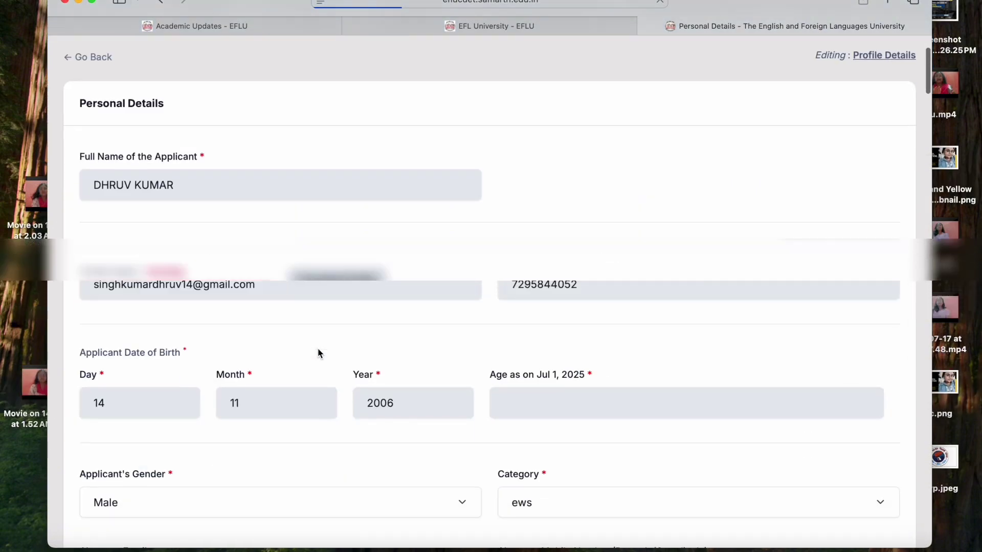
{"action": "scroll", "coordinate": [318, 350], "scroll_direction": "down", "scroll_amount": 4}
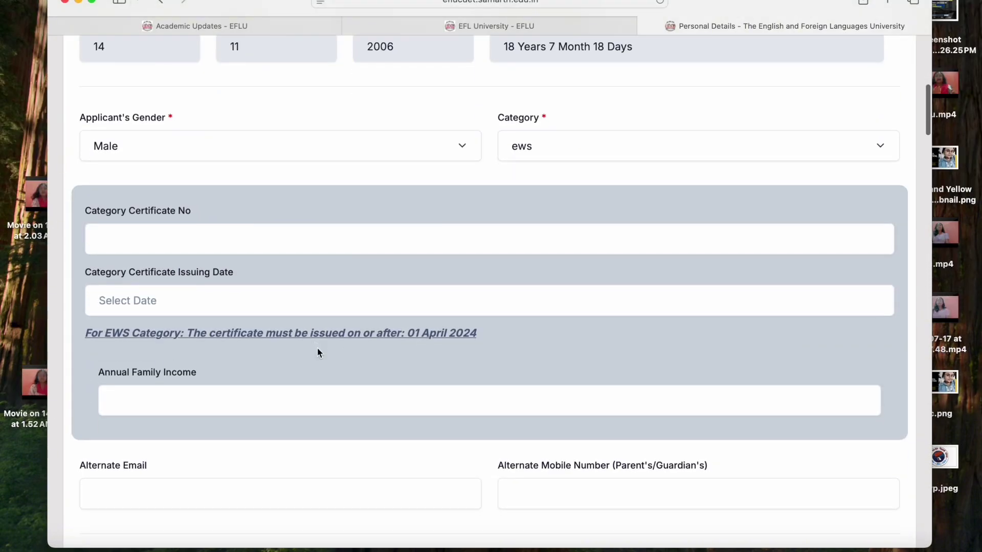
{"action": "scroll", "coordinate": [318, 350], "scroll_direction": "up", "scroll_amount": 3}
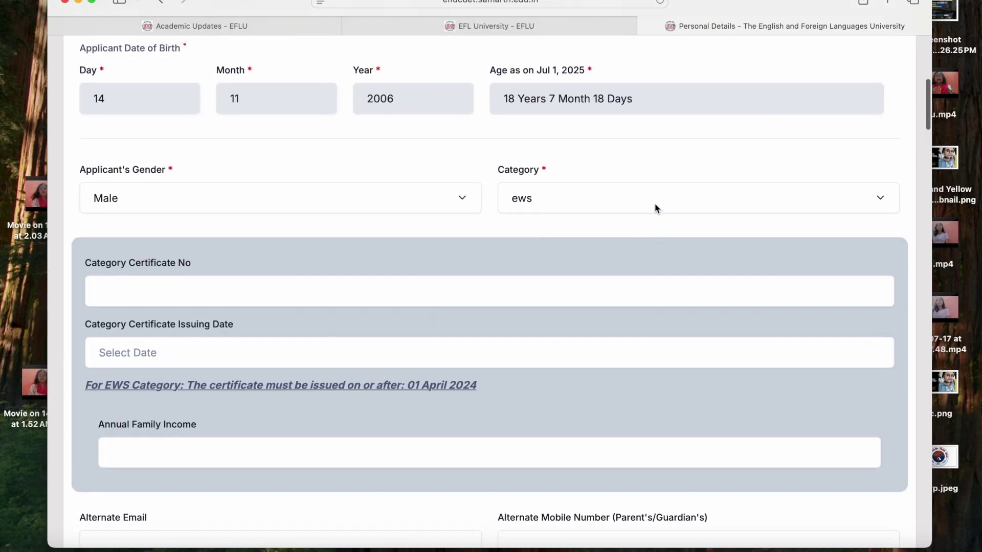
- Set category General, marital status Never Married and blood group B+
{"action": "left_click", "coordinate": [653, 204]}
{"action": "left_click", "coordinate": [640, 108]}
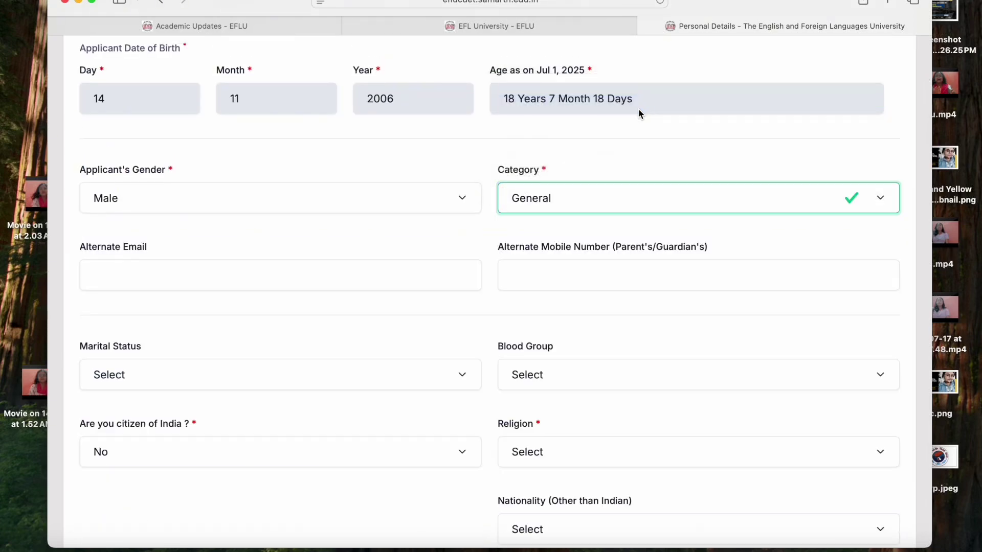
{"action": "scroll", "coordinate": [378, 371], "scroll_direction": "down", "scroll_amount": 2}
{"action": "left_click", "coordinate": [403, 320]}
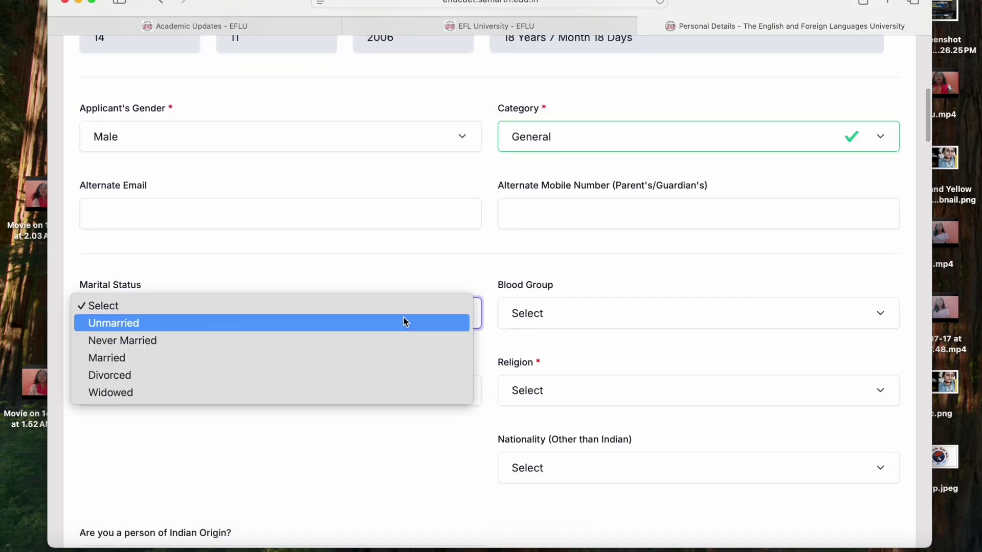
{"action": "left_click", "coordinate": [404, 338]}
{"action": "left_click", "coordinate": [632, 309]}
{"action": "left_click", "coordinate": [619, 393]}
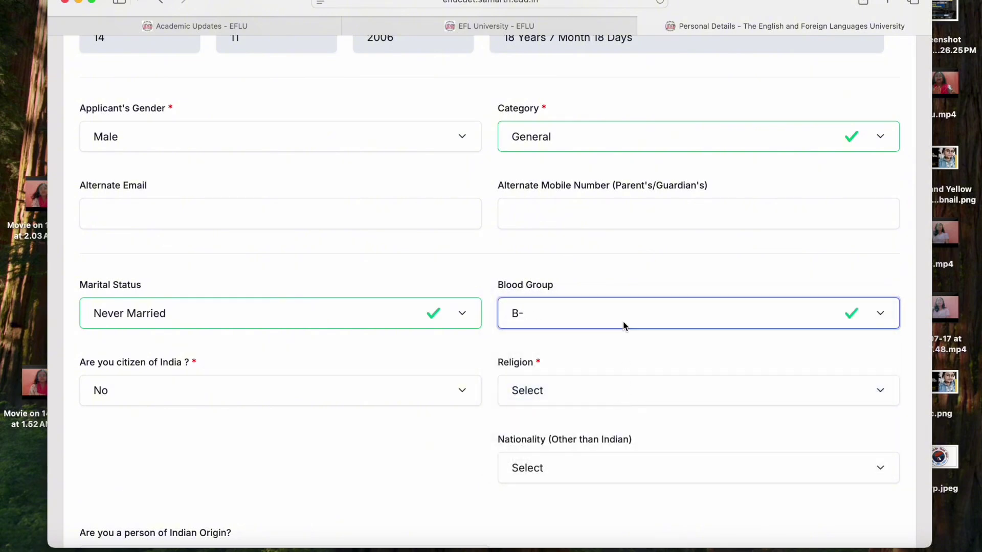
{"action": "left_click", "coordinate": [622, 324]}
{"action": "left_click", "coordinate": [620, 323]}
- Answer Yes to Indian citizenship and set religion to Hinduism
{"action": "left_click", "coordinate": [352, 390]}
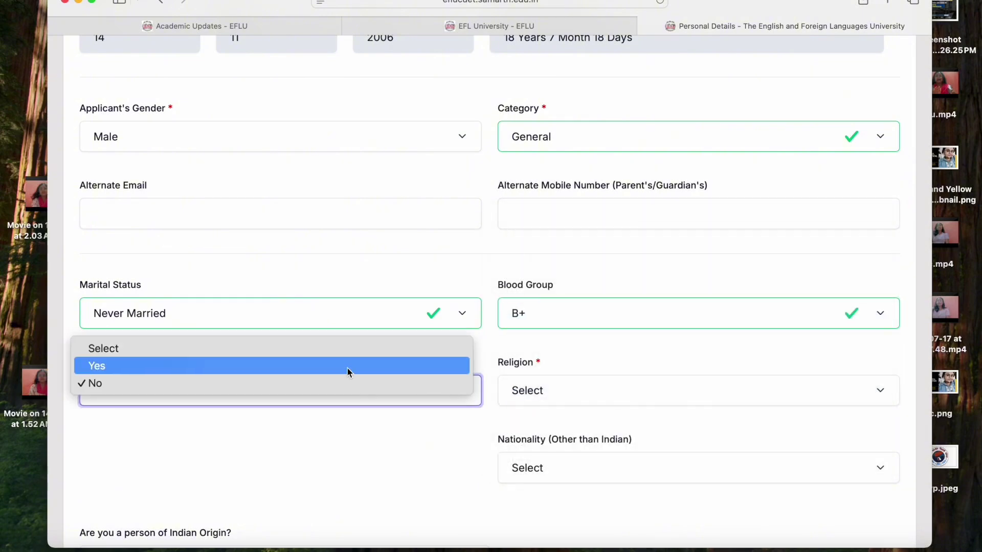
{"action": "left_click", "coordinate": [350, 368]}
{"action": "left_click", "coordinate": [580, 391]}
{"action": "left_click", "coordinate": [579, 400]}
{"action": "scroll", "coordinate": [90, 213], "scroll_direction": "up", "scroll_amount": 5}
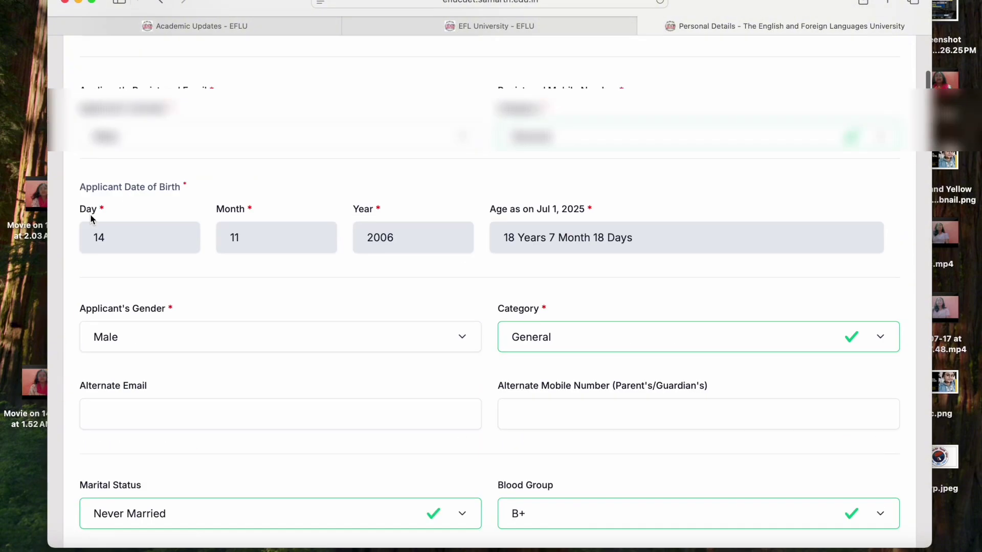
{"action": "scroll", "coordinate": [90, 214], "scroll_direction": "down", "scroll_amount": 5}
{"action": "scroll", "coordinate": [90, 216], "scroll_direction": "down", "scroll_amount": 2}
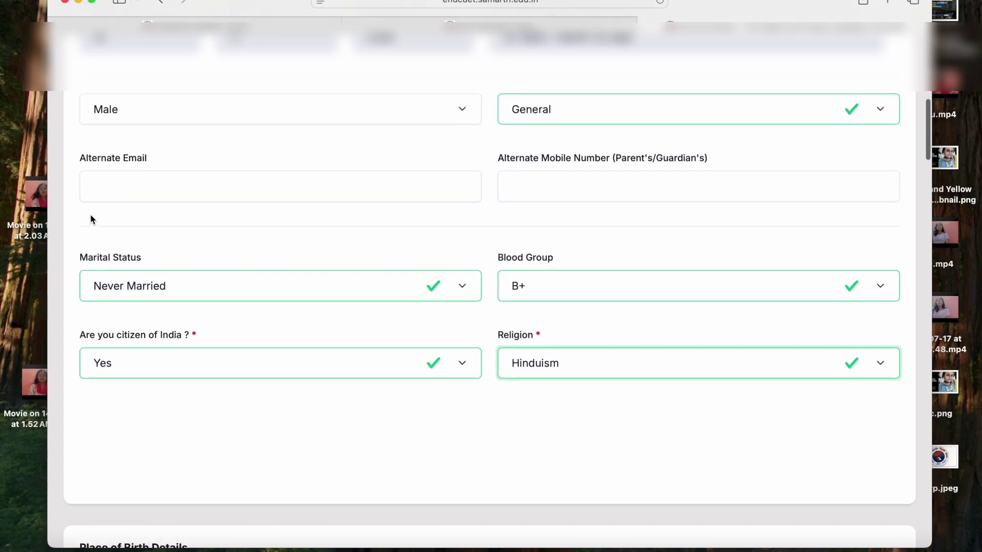
{"action": "scroll", "coordinate": [90, 216], "scroll_direction": "up", "scroll_amount": 8}
- Enter the birthplace village/town and the birth state
{"action": "scroll", "coordinate": [90, 215], "scroll_direction": "down", "scroll_amount": 7}
{"action": "scroll", "coordinate": [90, 214], "scroll_direction": "down", "scroll_amount": 10}
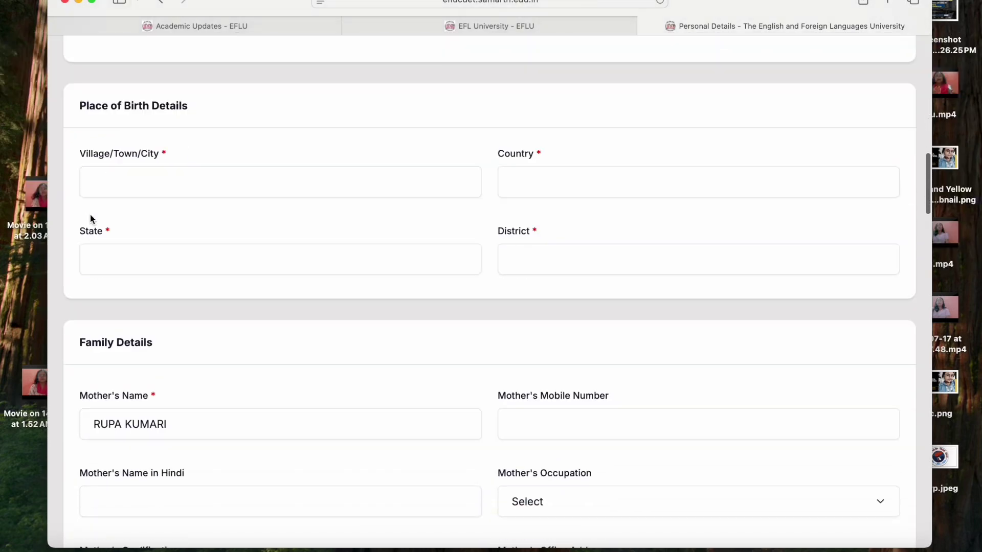
{"action": "left_click", "coordinate": [156, 182]}
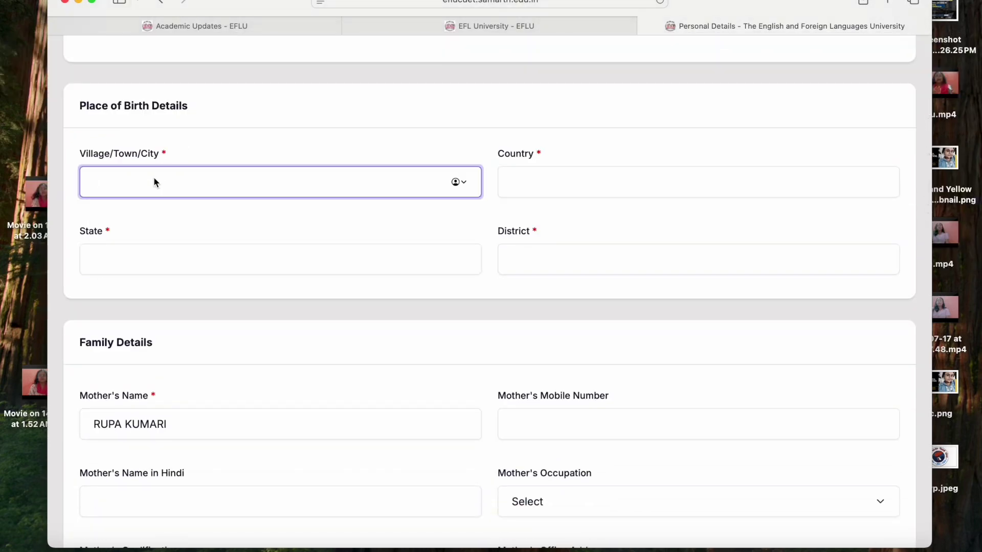
{"action": "type", "text": "bolpur"}
{"action": "left_click", "coordinate": [146, 264]}
{"action": "type", "text": "wes"}
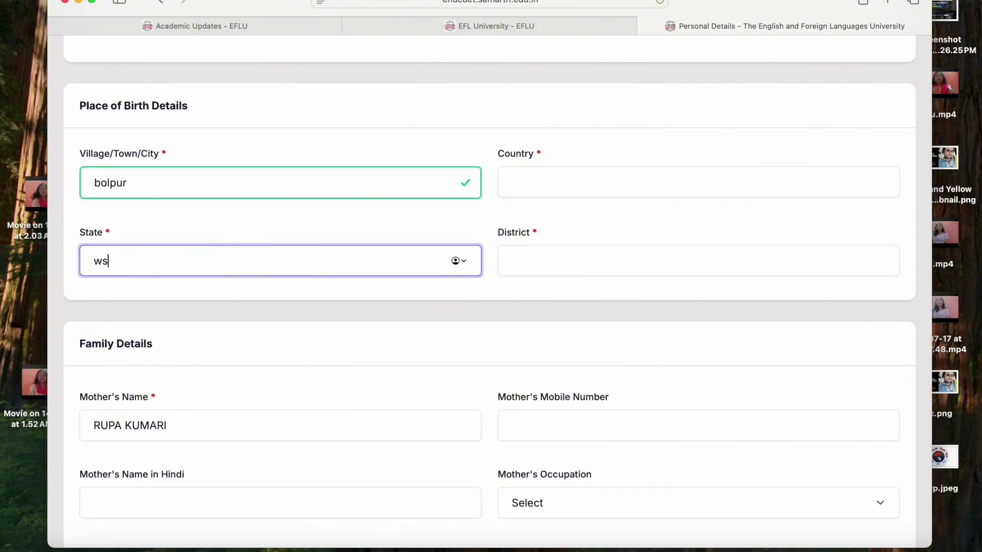
{"action": "type", "text": "t bengal"}
- Set birth country India and district, correcting 'birkhum' to 'birbhum'
{"action": "left_click", "coordinate": [525, 182]}
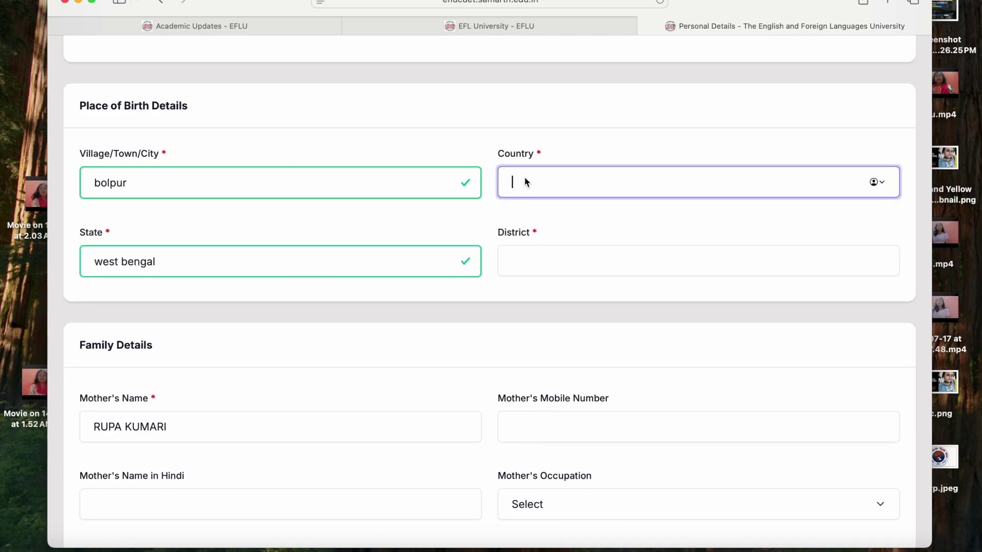
{"action": "left_click", "coordinate": [545, 252]}
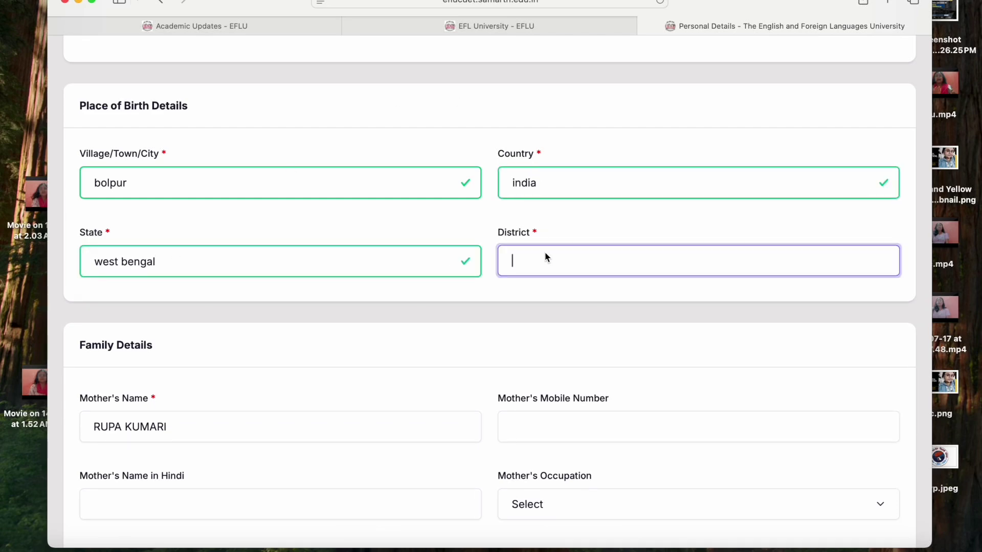
{"action": "type", "text": "bir"}
{"action": "type", "text": "khum"}
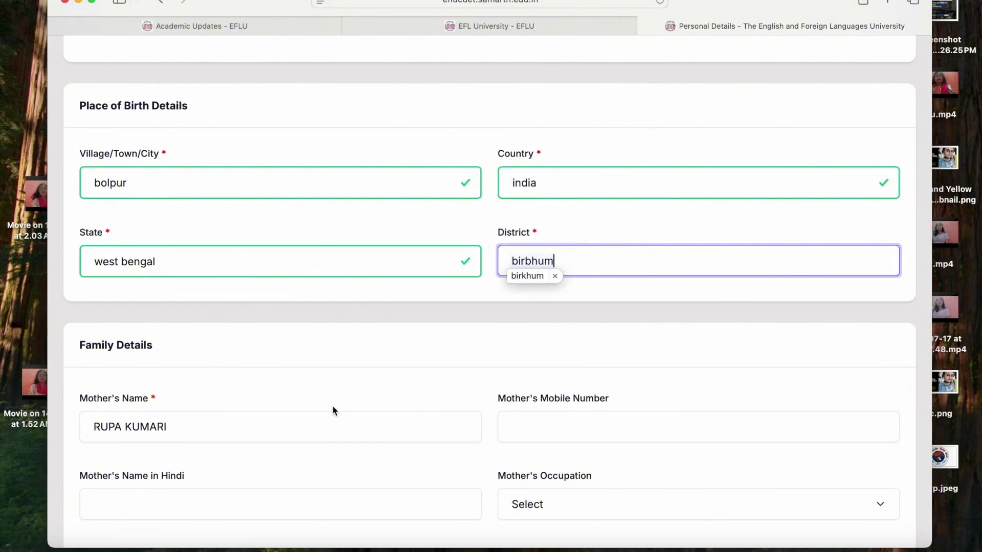
{"action": "left_click", "coordinate": [314, 423]}
{"action": "scroll", "coordinate": [308, 479], "scroll_direction": "down", "scroll_amount": 1}
{"action": "scroll", "coordinate": [308, 480], "scroll_direction": "down", "scroll_amount": 3}
{"action": "left_click", "coordinate": [530, 198]}
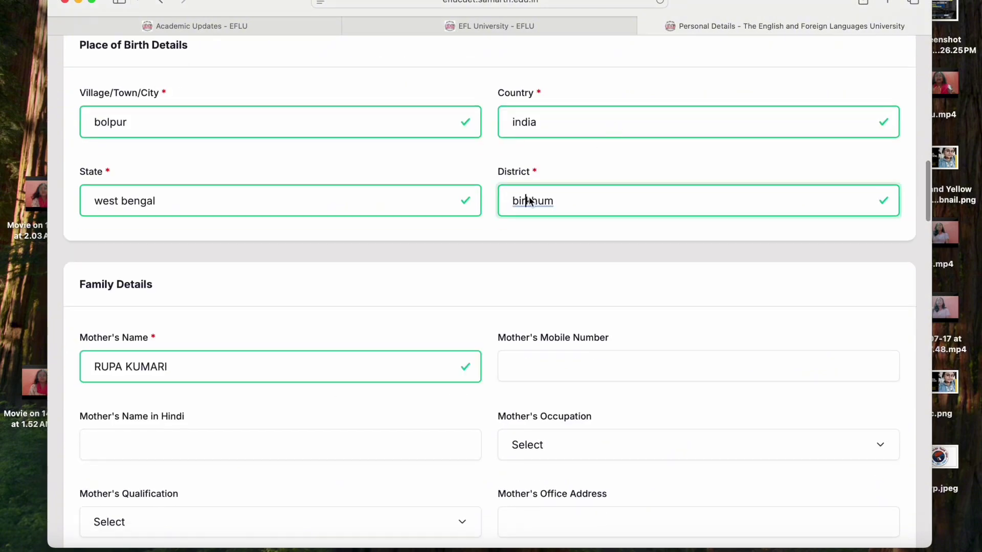
{"action": "key", "text": "BackSpace"}
{"action": "type", "text": "b"}
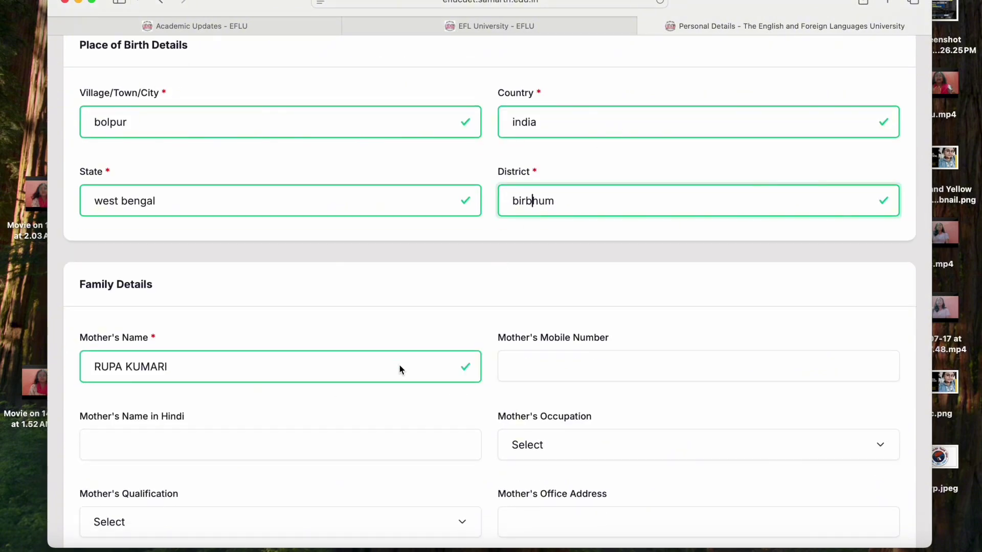
{"action": "left_click", "coordinate": [332, 446]}
- Enter the mother's name in Hindi and type an emergency contact number
{"action": "scroll", "coordinate": [287, 429], "scroll_direction": "down", "scroll_amount": 6}
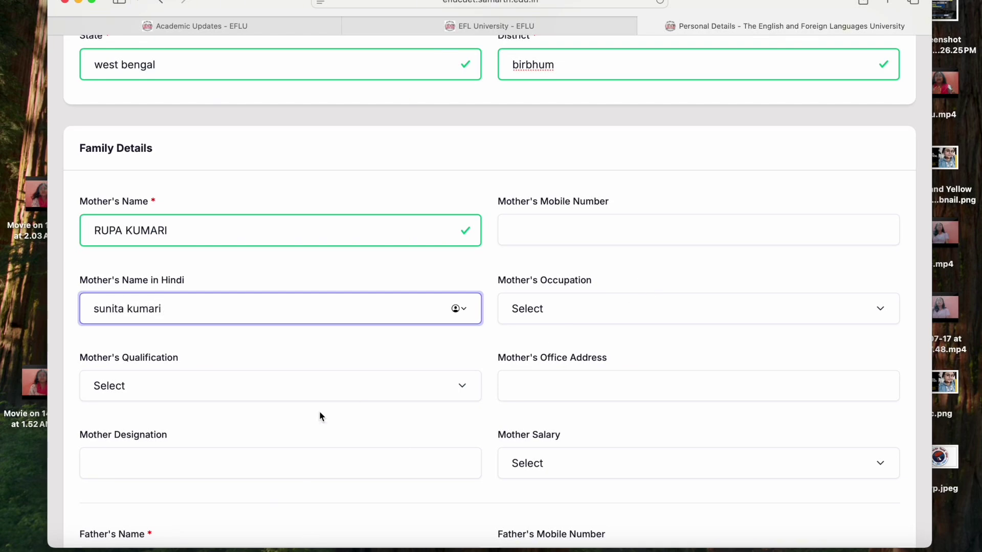
{"action": "scroll", "coordinate": [320, 416], "scroll_direction": "down", "scroll_amount": 15}
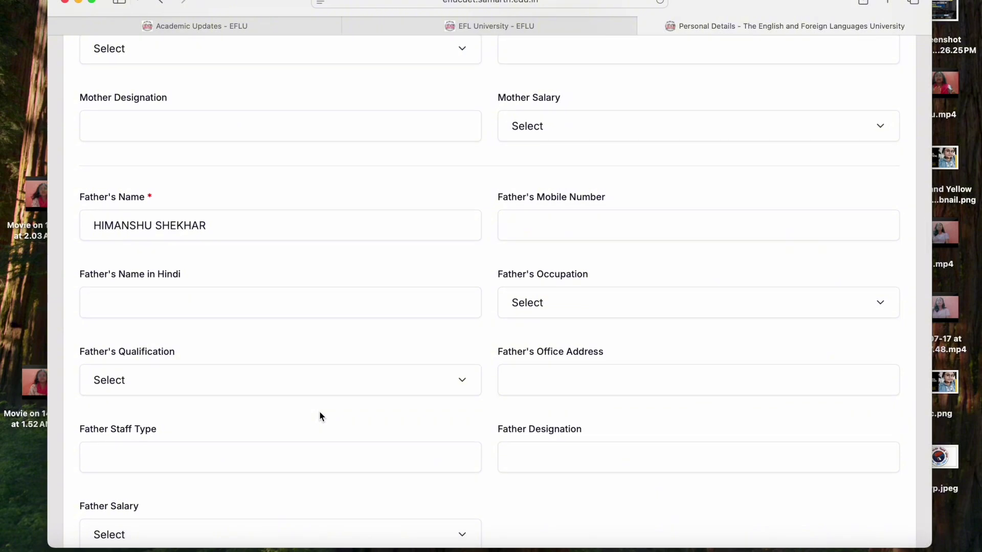
{"action": "scroll", "coordinate": [327, 329], "scroll_direction": "down", "scroll_amount": 13}
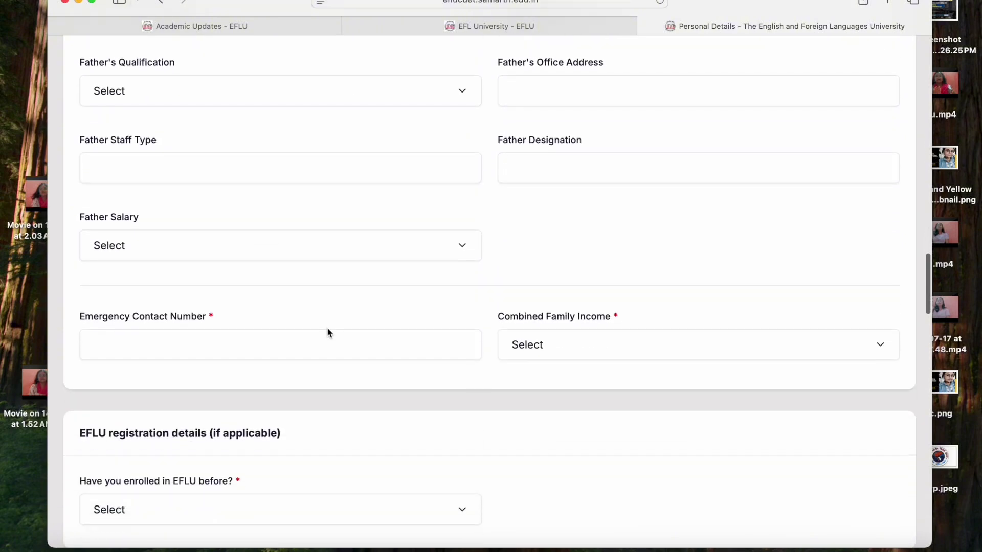
{"action": "left_click", "coordinate": [331, 354]}
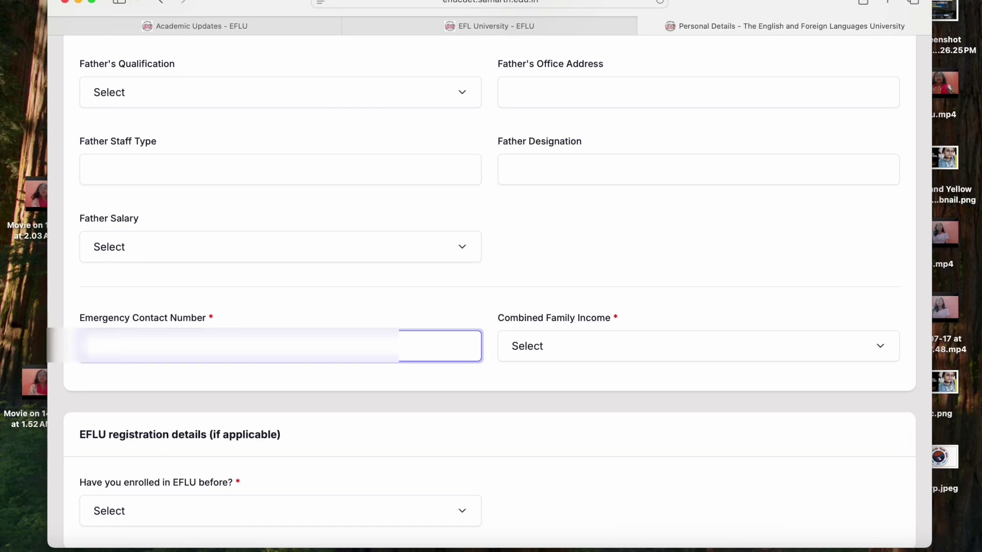
{"action": "type", "text": "9876543210"}
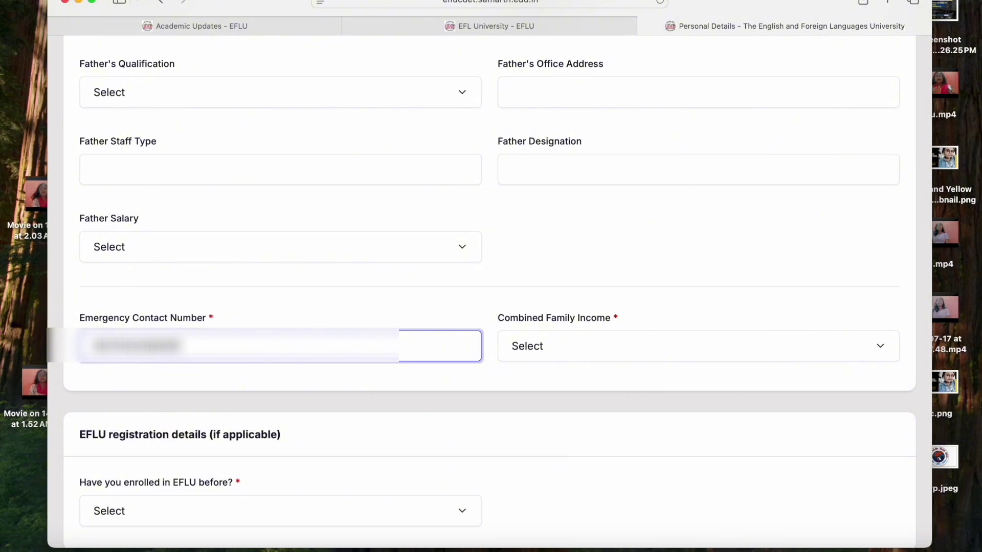
{"action": "key", "text": "BackSpace"}
{"action": "key", "text": "BackSpace"}
{"action": "key", "text": "BackSpace"}
- Clear, re-enter and trim the emergency contact number, leaving the family income list open
{"action": "left_click", "coordinate": [642, 337]}
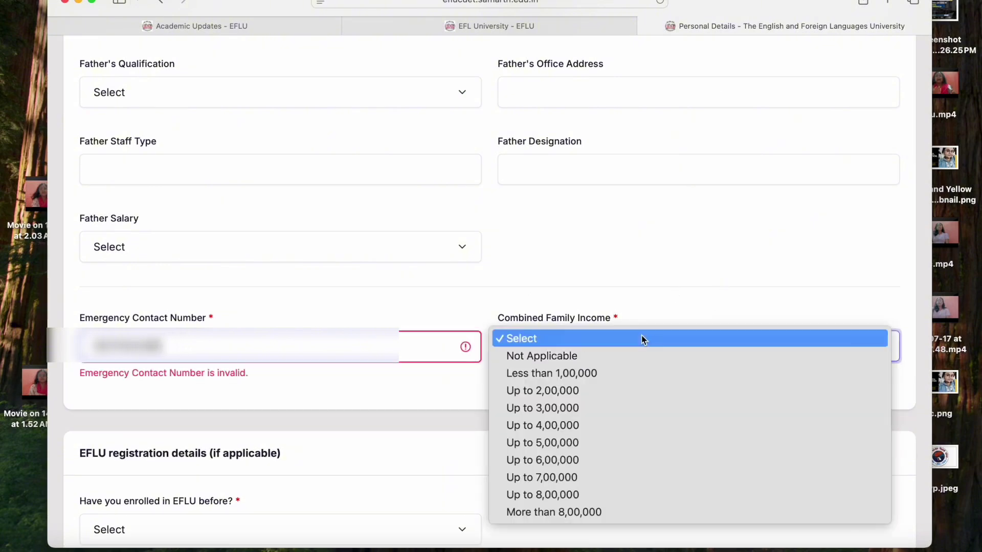
{"action": "left_click", "coordinate": [166, 346]}
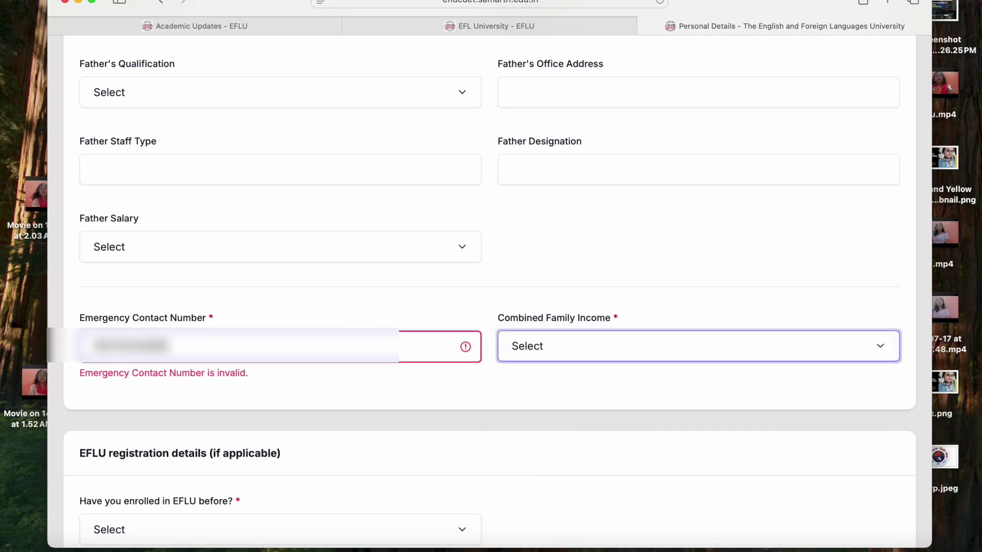
{"action": "left_click", "coordinate": [166, 346]}
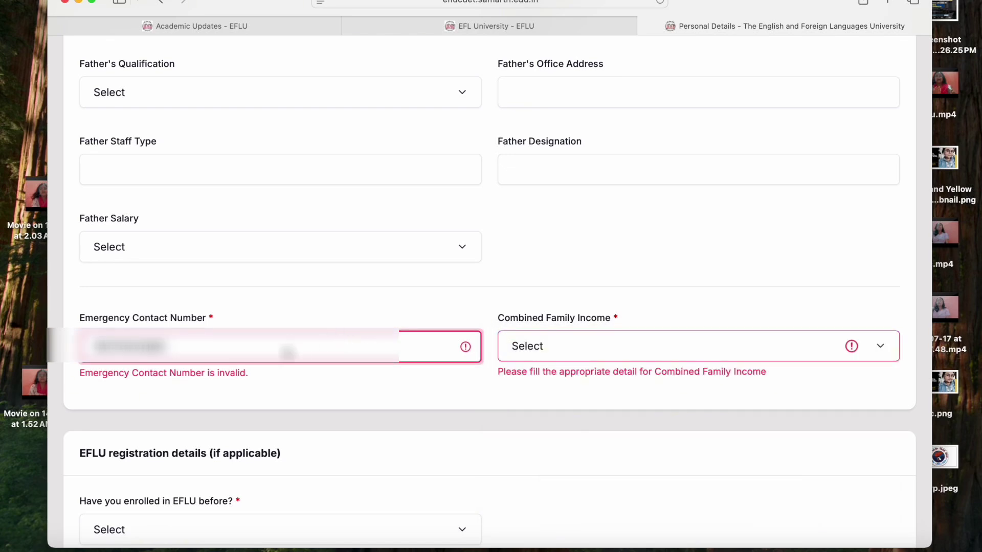
{"action": "key", "text": "BackSpace"}
{"action": "key", "text": "BackSpace"}
{"action": "key", "text": "BackSpace"}
{"action": "key", "text": "BackSpace"}
{"action": "key", "text": "BackSpace"}
{"action": "key", "text": "BackSpace"}
{"action": "key", "text": "BackSpace"}
{"action": "key", "text": "BackSpace"}
{"action": "key", "text": "BackSpace"}
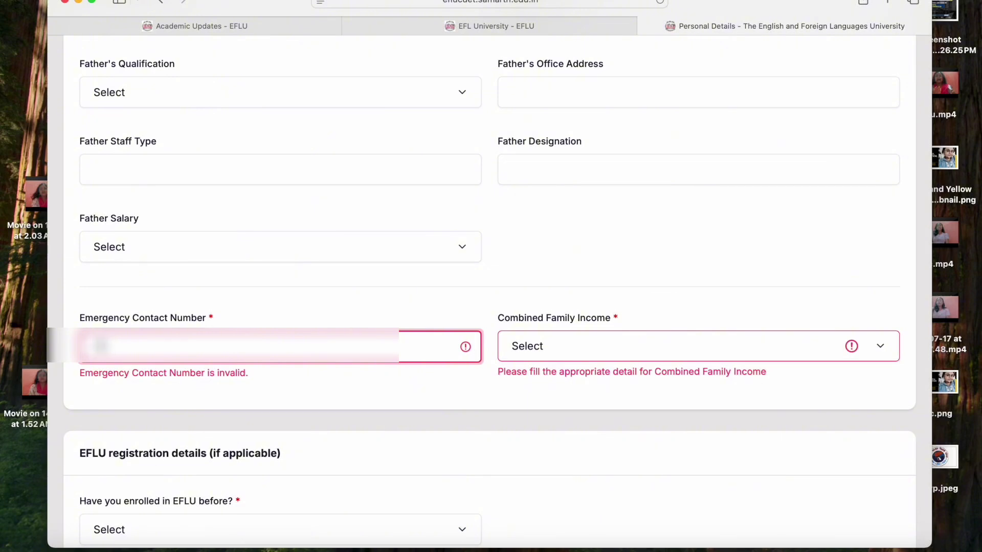
{"action": "type", "text": "987654"}
{"action": "left_click", "coordinate": [542, 349]}
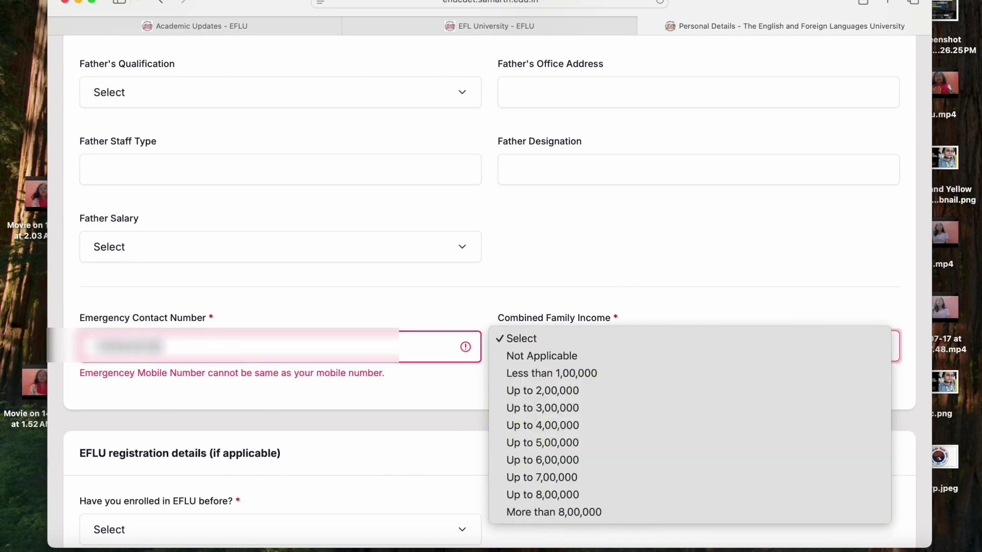
{"action": "left_click", "coordinate": [279, 343]}
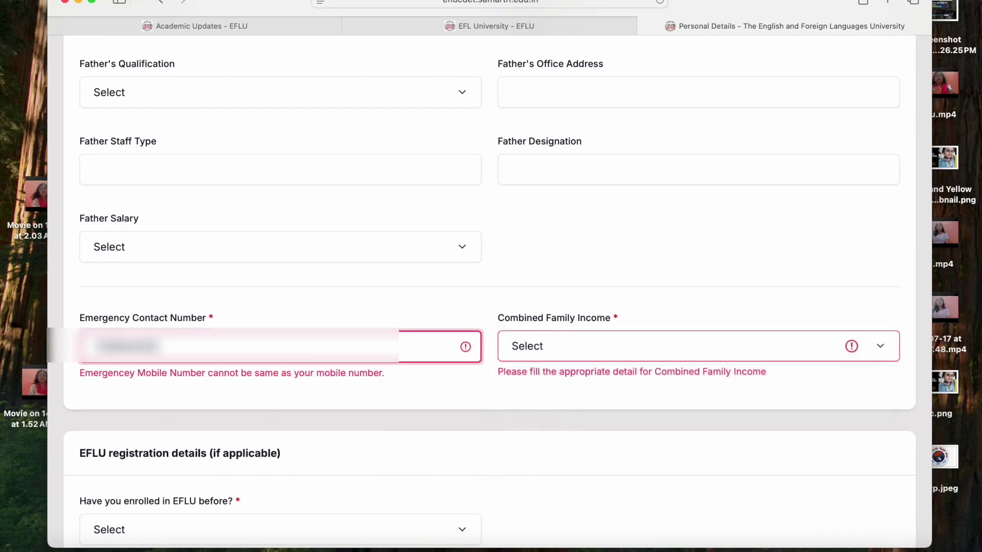
{"action": "key", "text": "BackSpace"}
{"action": "key", "text": "BackSpace"}
{"action": "key", "text": "BackSpace"}
{"action": "left_click", "coordinate": [563, 341]}
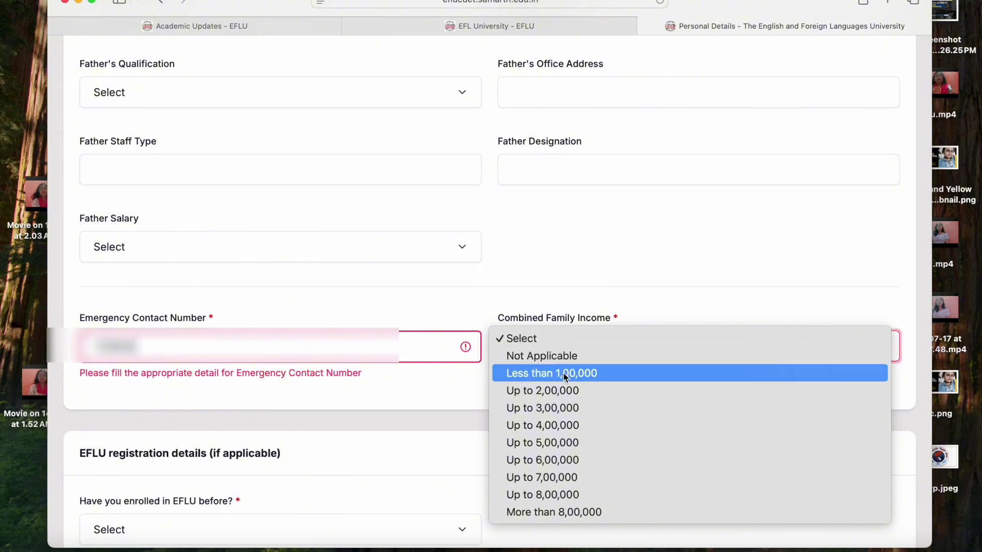
- Set Combined Family Income to Up to 2,00,000 and previous EFLU enrolment to No
{"action": "left_click", "coordinate": [562, 390]}
{"action": "scroll", "coordinate": [392, 402], "scroll_direction": "down", "scroll_amount": 6}
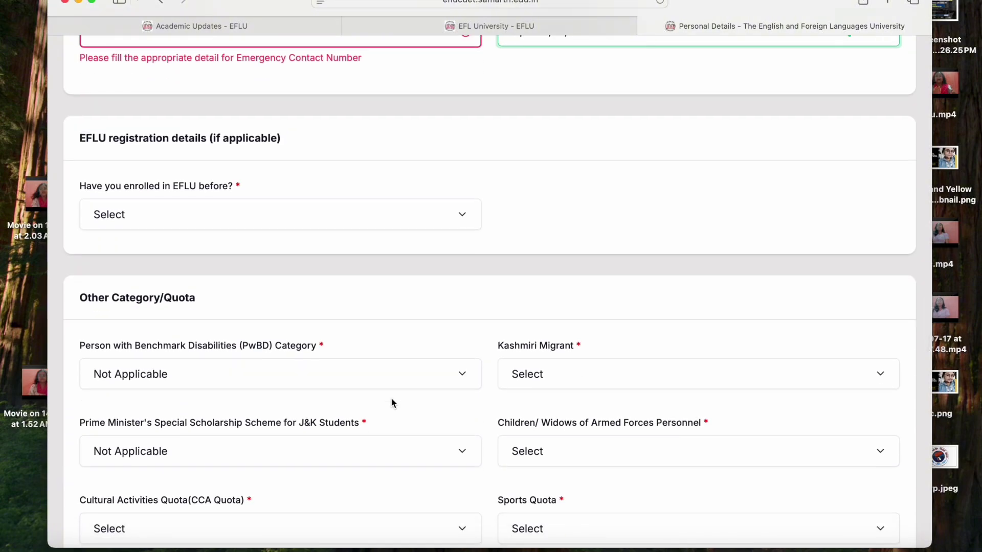
{"action": "left_click", "coordinate": [332, 218]}
{"action": "left_click", "coordinate": [331, 230]}
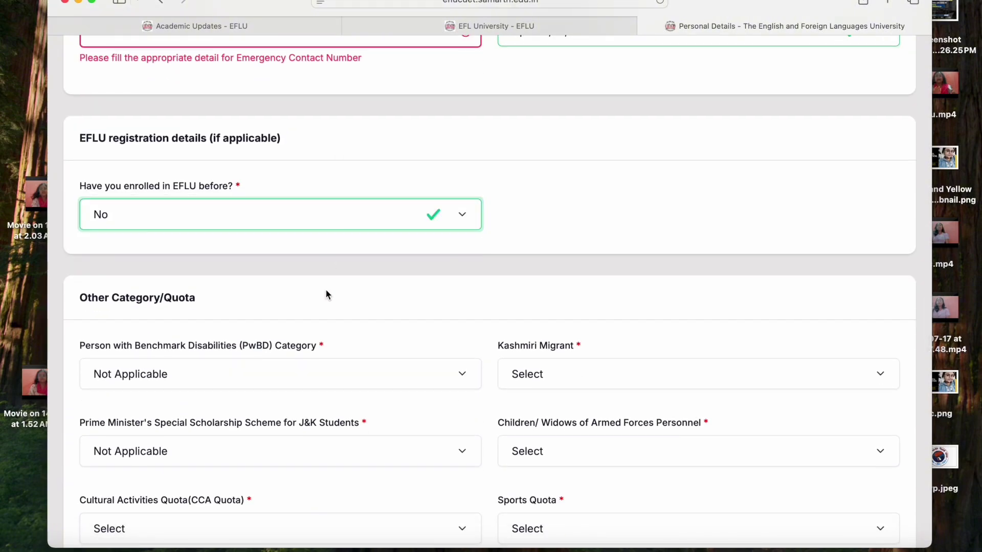
{"action": "scroll", "coordinate": [471, 452], "scroll_direction": "down", "scroll_amount": 12}
{"action": "scroll", "coordinate": [471, 453], "scroll_direction": "up", "scroll_amount": 8}
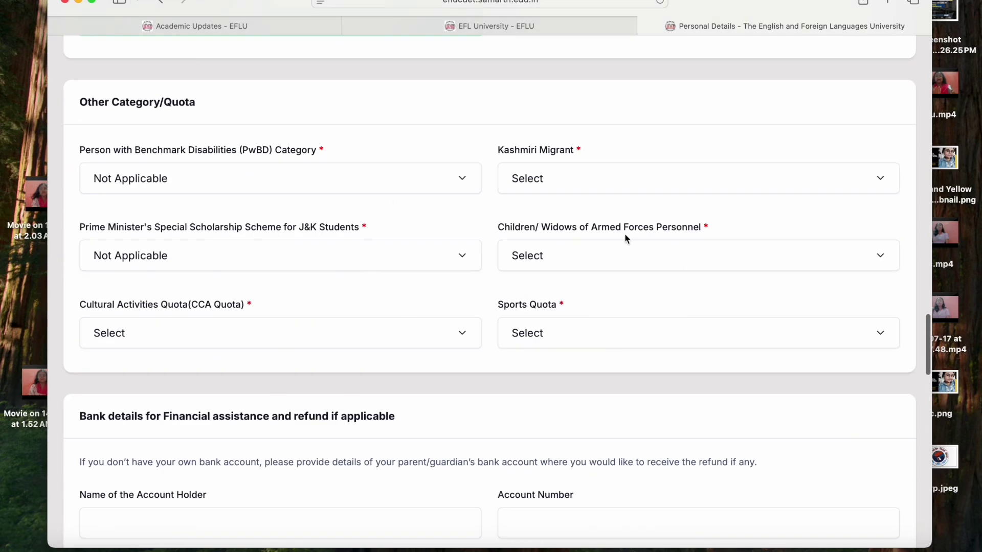
- Set Kashmiri Migrant and Armed Forces quota to Not Applicable, Sports Quota to No
{"action": "left_click", "coordinate": [656, 178]}
{"action": "left_click", "coordinate": [650, 187]}
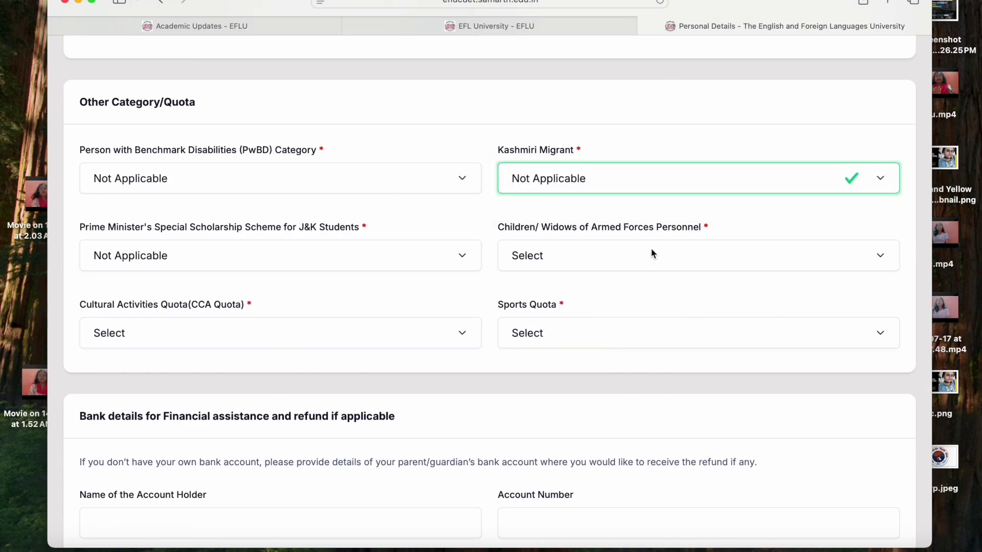
{"action": "left_click", "coordinate": [651, 256]}
{"action": "left_click", "coordinate": [652, 263]}
{"action": "left_click", "coordinate": [649, 333]}
{"action": "left_click", "coordinate": [658, 359]}
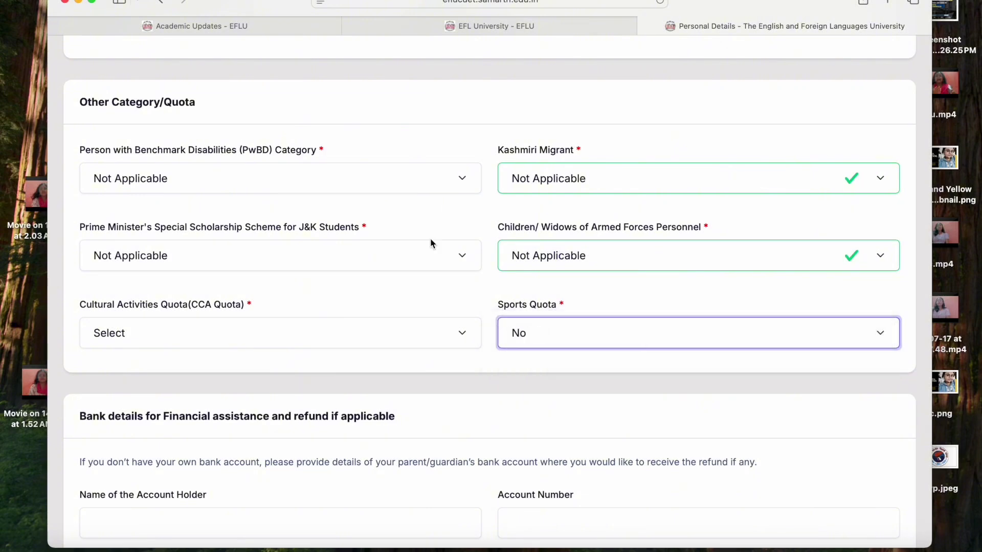
{"action": "scroll", "coordinate": [530, 375], "scroll_direction": "down", "scroll_amount": 4}
{"action": "scroll", "coordinate": [531, 373], "scroll_direction": "down", "scroll_amount": 2}
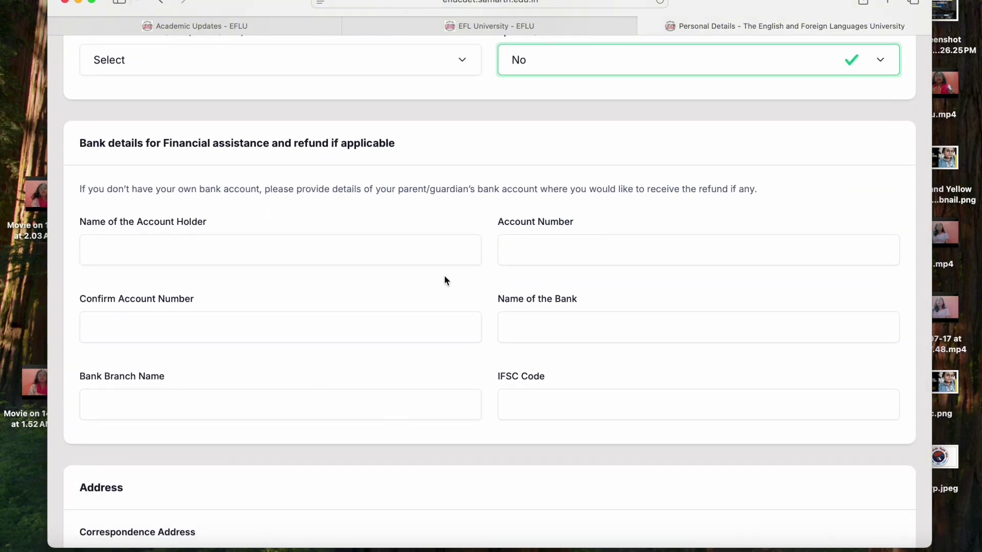
{"action": "scroll", "coordinate": [484, 281], "scroll_direction": "down", "scroll_amount": 10}
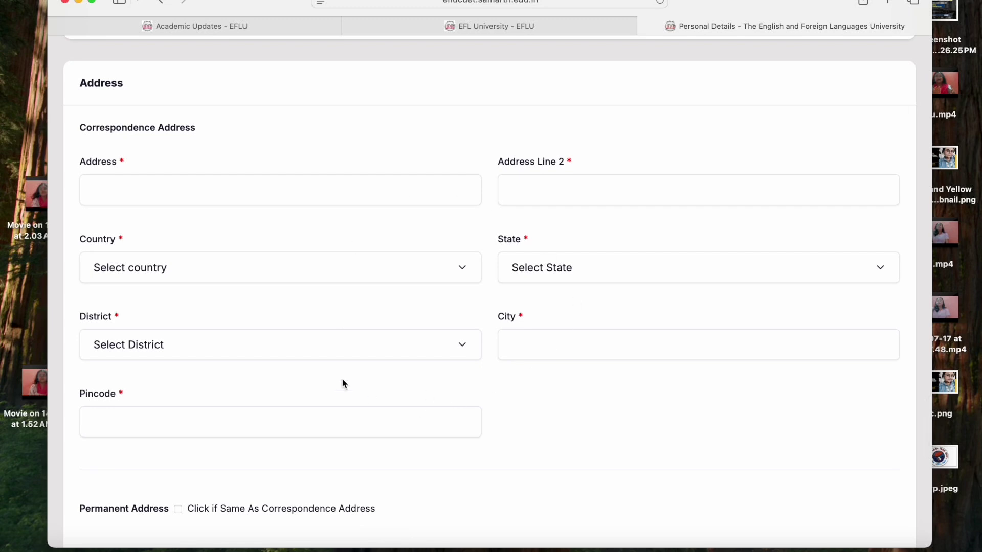
- Enter the correspondence address line and choose India as the country
{"action": "left_click", "coordinate": [301, 195]}
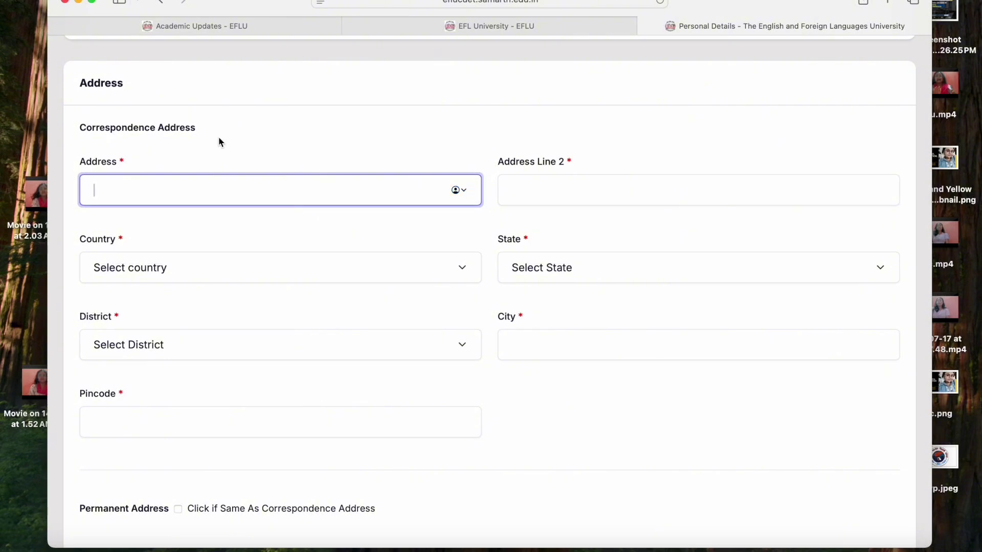
{"action": "type", "text": "bolpur"}
{"action": "left_click", "coordinate": [187, 273]}
{"action": "left_click", "coordinate": [190, 276]}
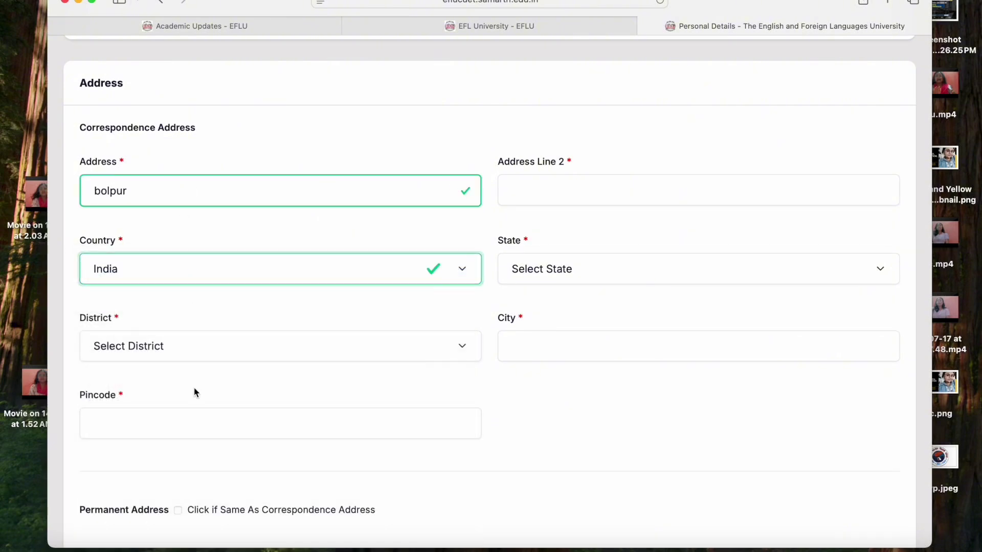
{"action": "left_click", "coordinate": [190, 345]}
{"action": "left_click", "coordinate": [190, 345]}
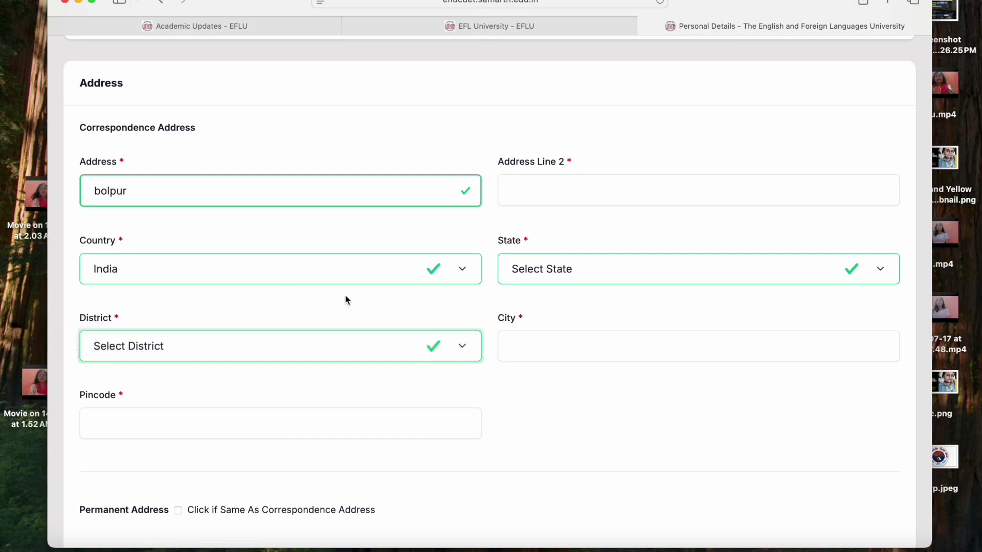
- Choose state West Bengal and district Birbhum, then enter the city and pincode
{"action": "left_click", "coordinate": [596, 262]}
{"action": "scroll", "coordinate": [591, 427], "scroll_direction": "down", "scroll_amount": 5}
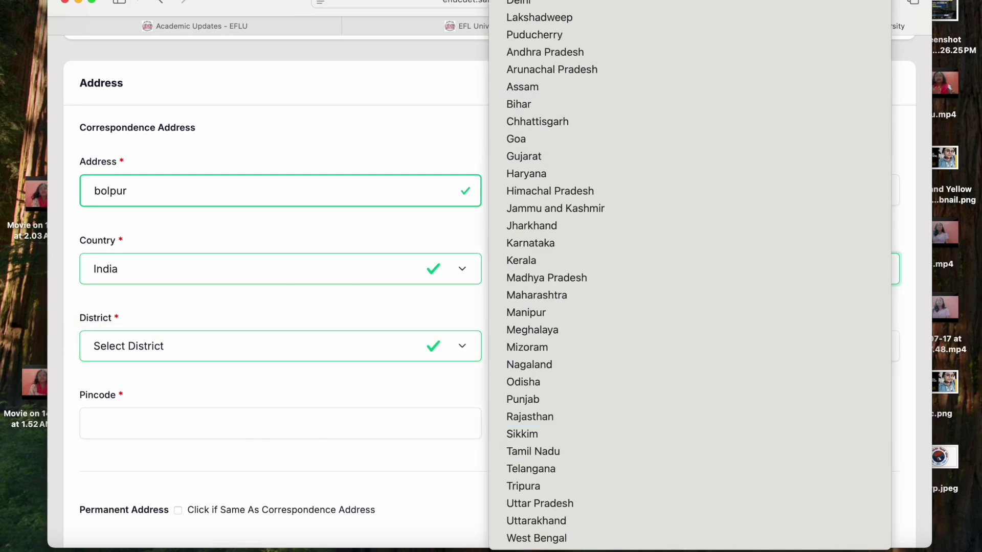
{"action": "left_click", "coordinate": [565, 537]}
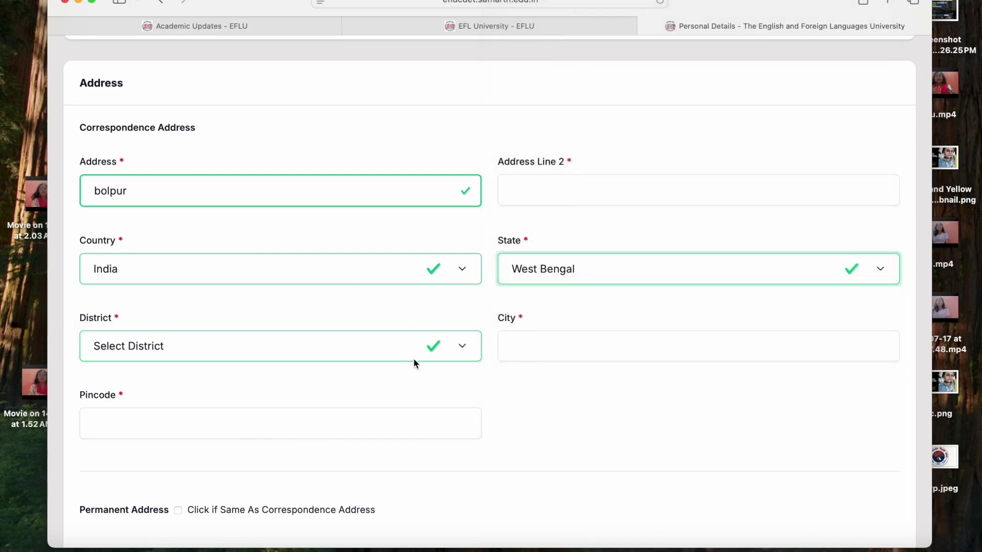
{"action": "left_click", "coordinate": [457, 353]}
{"action": "left_click", "coordinate": [457, 390]}
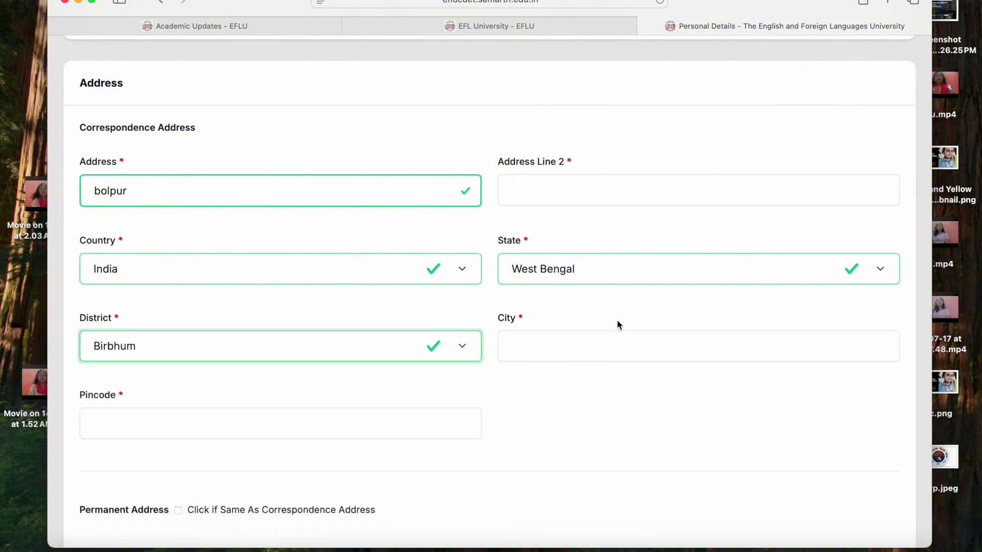
{"action": "left_click", "coordinate": [613, 347]}
{"action": "type", "text": "bolpur"}
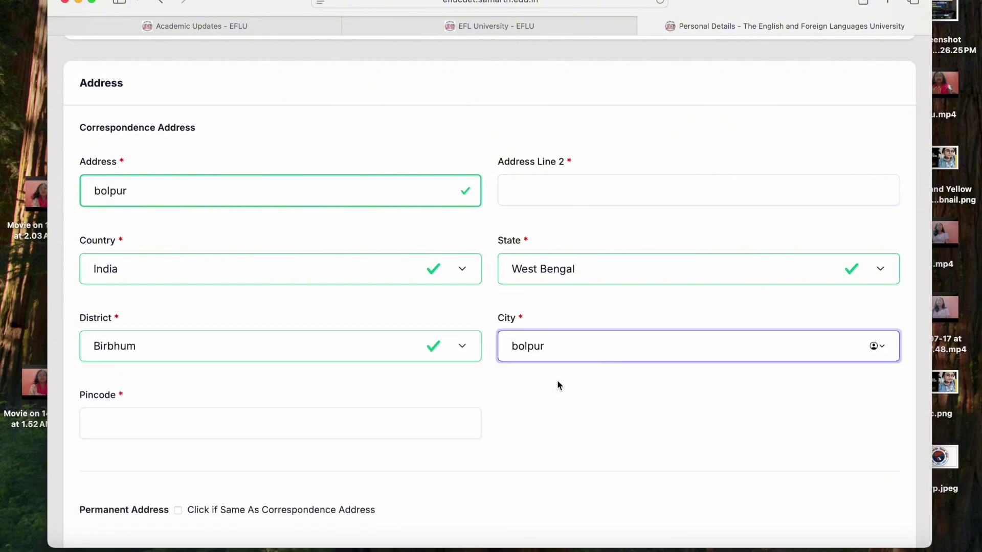
{"action": "left_click", "coordinate": [424, 425]}
{"action": "type", "text": "731204"}
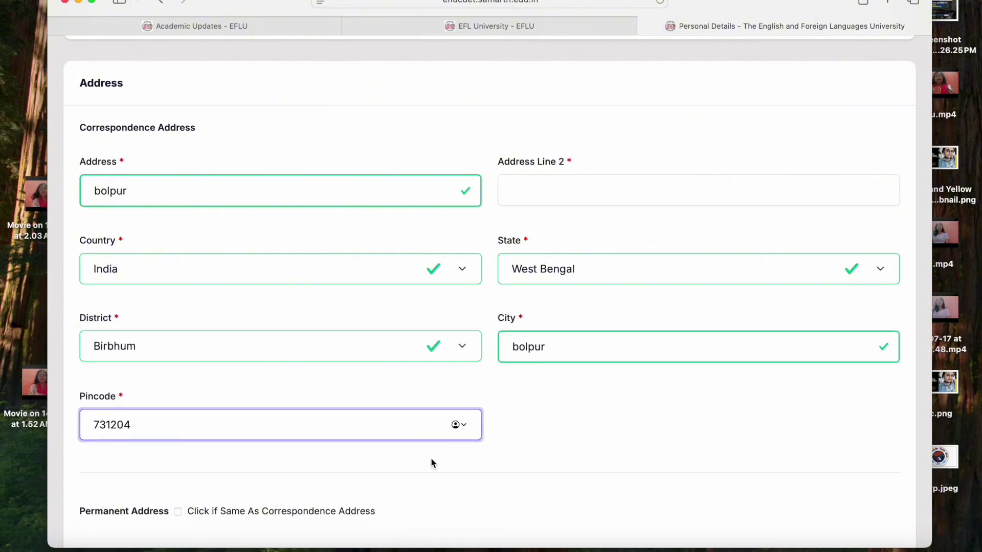
- Tick 'Same As Correspondence Address' to copy it into the permanent address
{"action": "scroll", "coordinate": [162, 423], "scroll_direction": "down", "scroll_amount": 3}
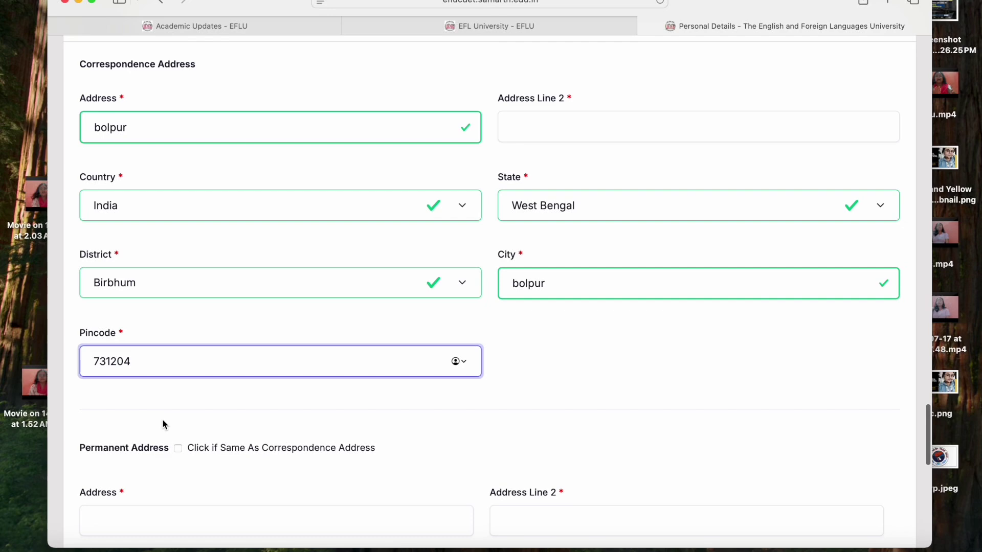
{"action": "left_click", "coordinate": [180, 451]}
{"action": "scroll", "coordinate": [246, 450], "scroll_direction": "down", "scroll_amount": 10}
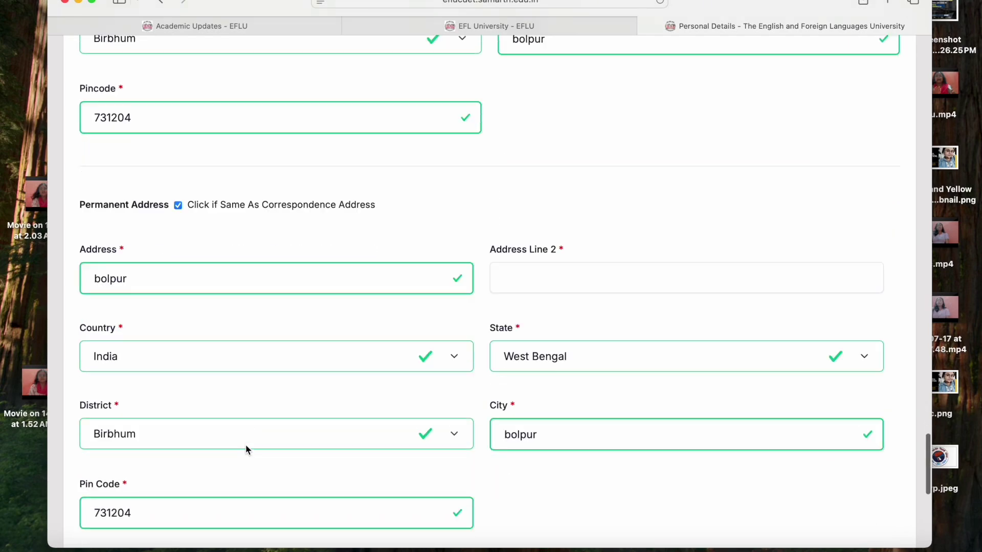
{"action": "scroll", "coordinate": [246, 450], "scroll_direction": "up", "scroll_amount": 15}
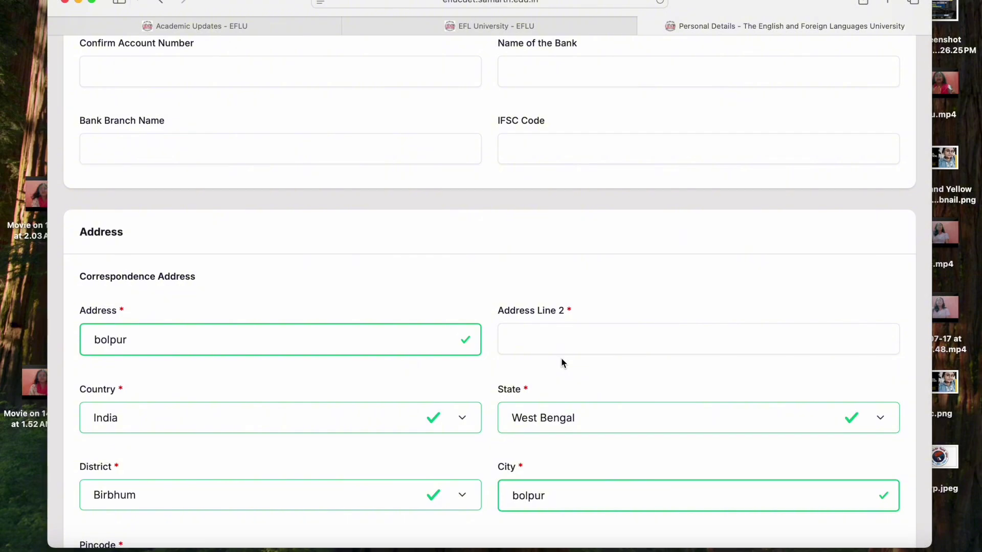
- Scroll up and down the filled profile form to review it before the summary loads
{"action": "scroll", "coordinate": [560, 361], "scroll_direction": "down", "scroll_amount": 15}
{"action": "scroll", "coordinate": [533, 386], "scroll_direction": "up", "scroll_amount": 20}
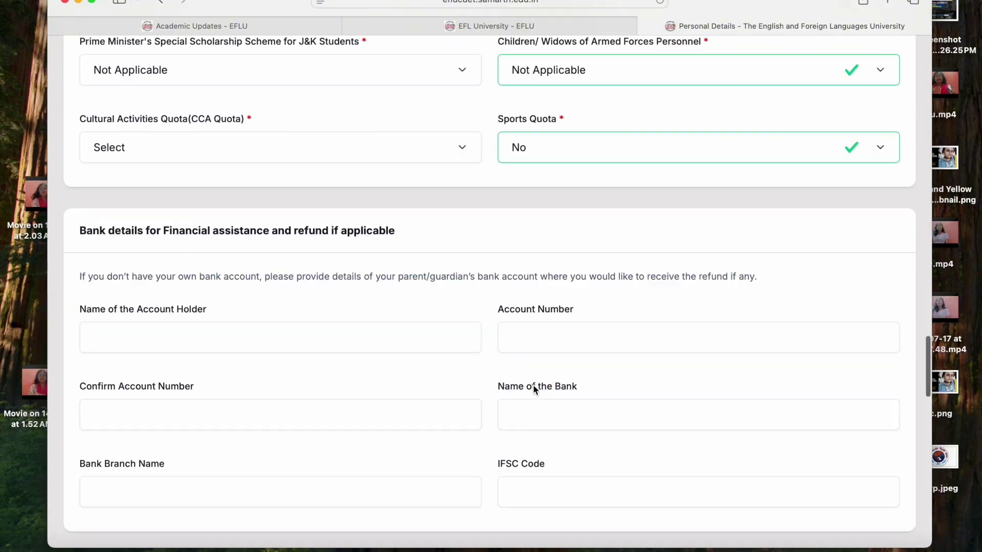
{"action": "scroll", "coordinate": [532, 387], "scroll_direction": "up", "scroll_amount": 20}
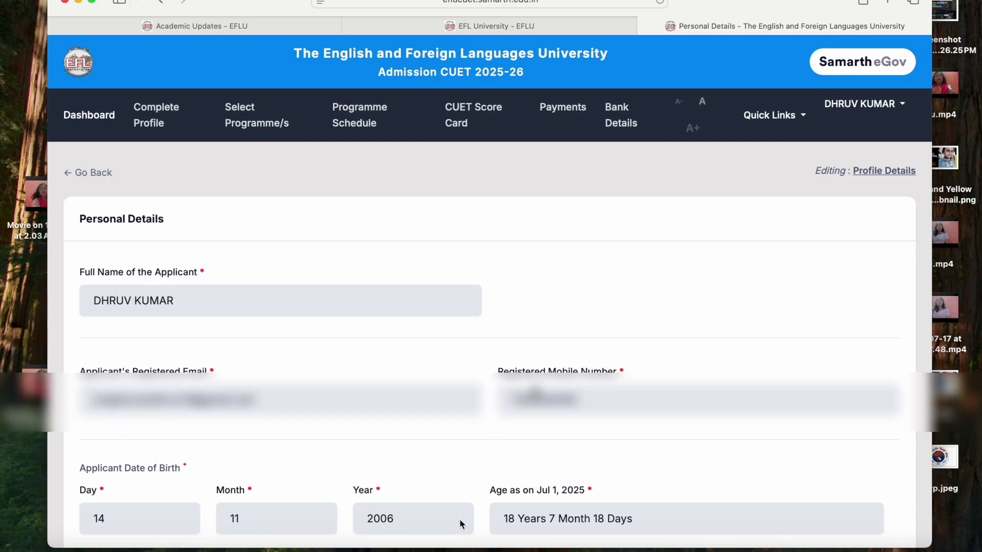
{"action": "scroll", "coordinate": [561, 483], "scroll_direction": "down", "scroll_amount": 20}
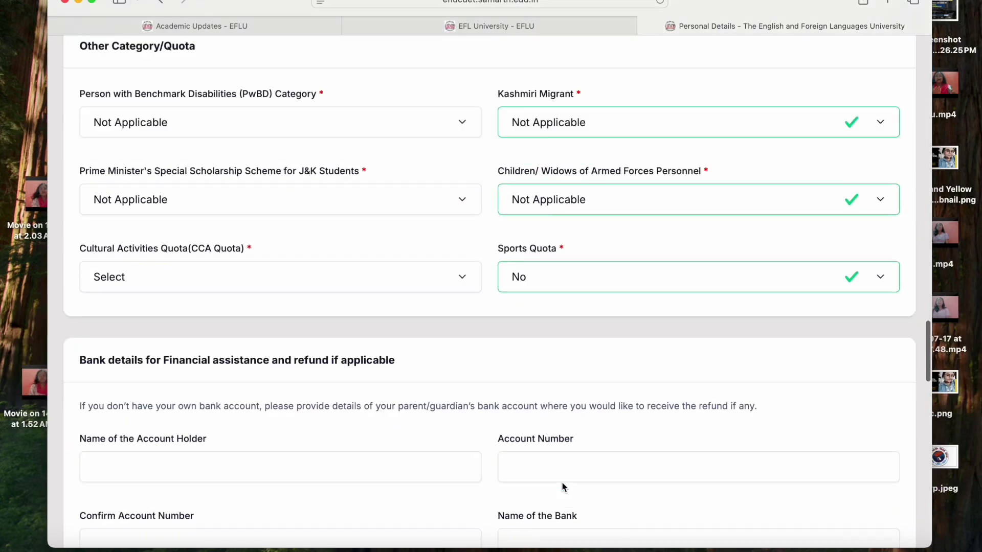
{"action": "scroll", "coordinate": [562, 482], "scroll_direction": "up", "scroll_amount": 20}
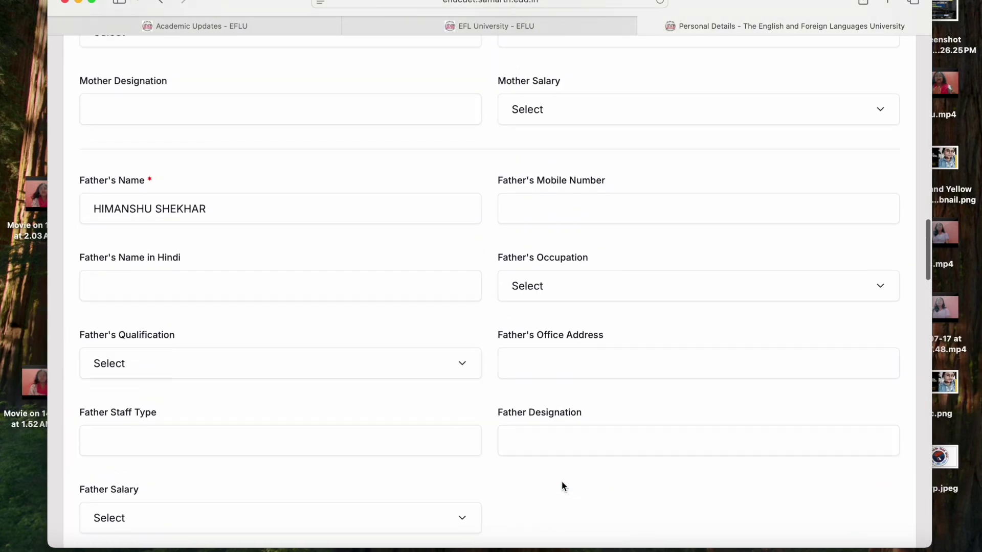
{"action": "scroll", "coordinate": [561, 484], "scroll_direction": "up", "scroll_amount": 6}
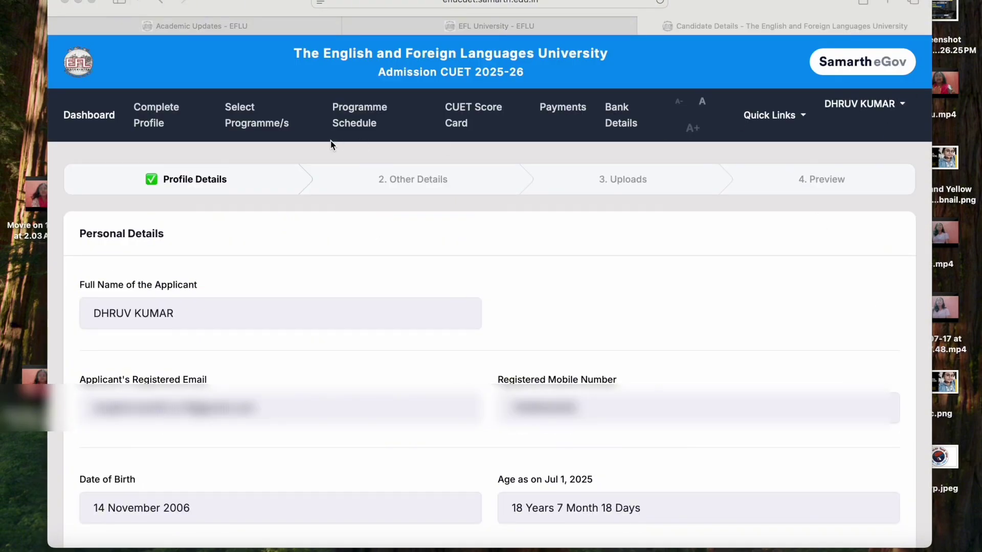
- Scroll through the saved Candidate Details summary, then proceed to the Other Details form
{"action": "scroll", "coordinate": [420, 314], "scroll_direction": "down", "scroll_amount": 15}
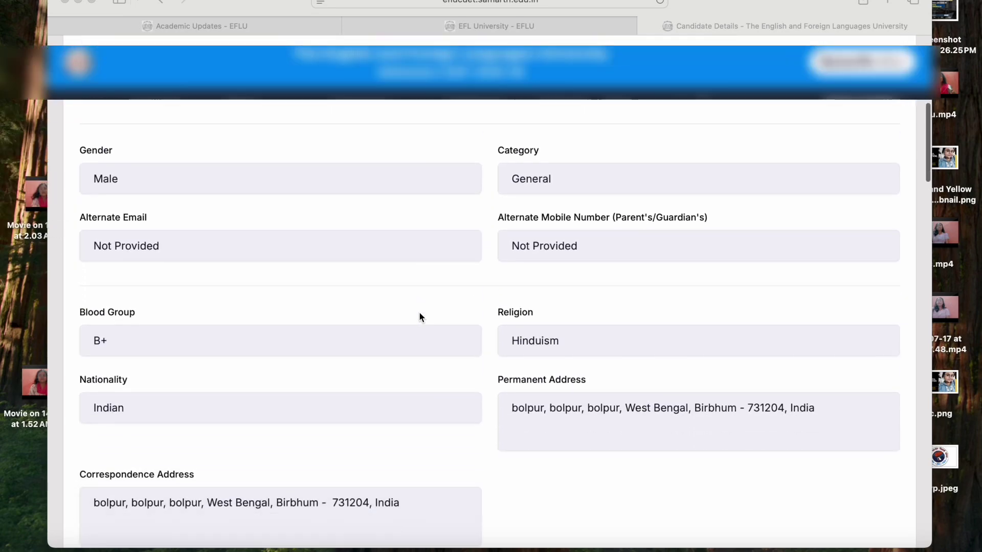
{"action": "scroll", "coordinate": [419, 317], "scroll_direction": "down", "scroll_amount": 15}
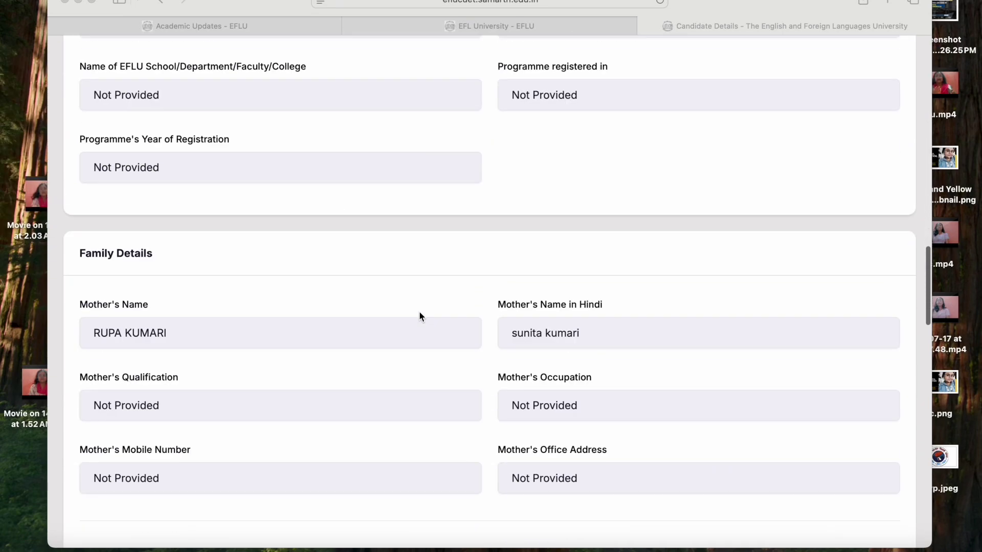
{"action": "scroll", "coordinate": [419, 316], "scroll_direction": "down", "scroll_amount": 15}
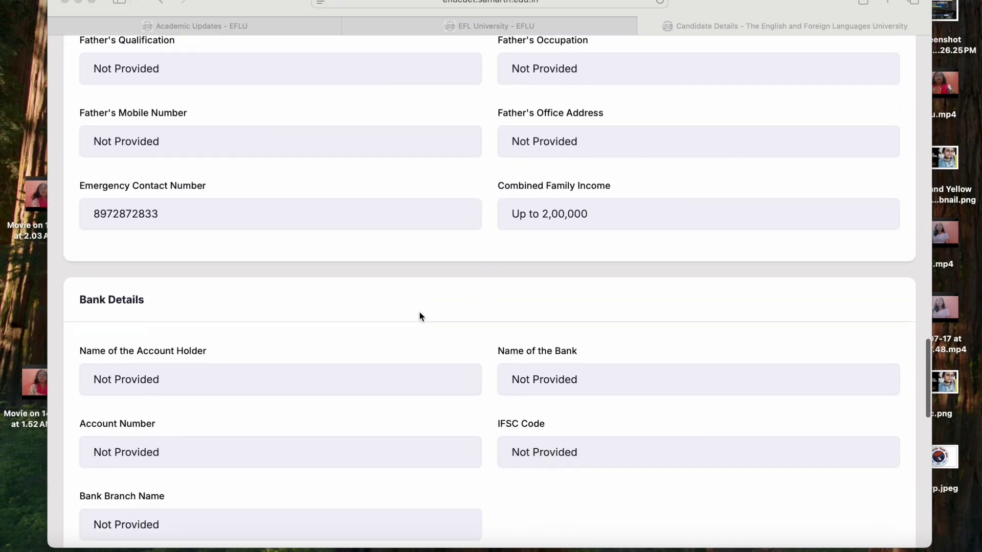
{"action": "scroll", "coordinate": [419, 316], "scroll_direction": "down", "scroll_amount": 5}
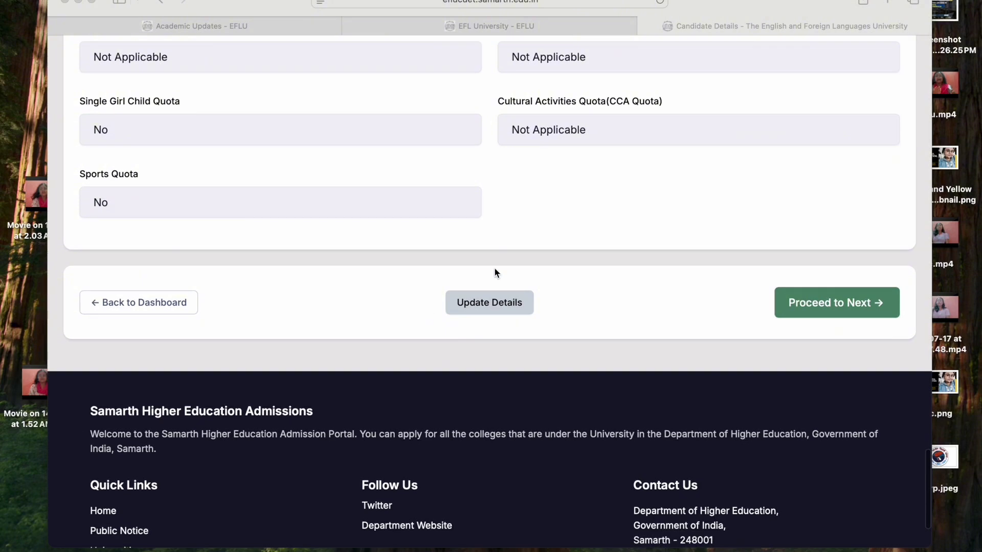
{"action": "left_click", "coordinate": [806, 309]}
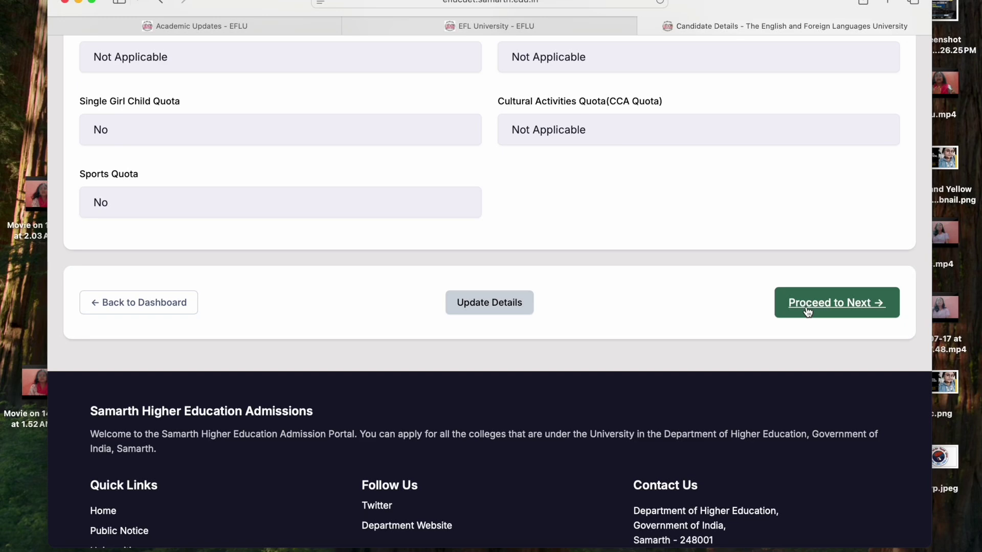
{"action": "left_click", "coordinate": [808, 311]}
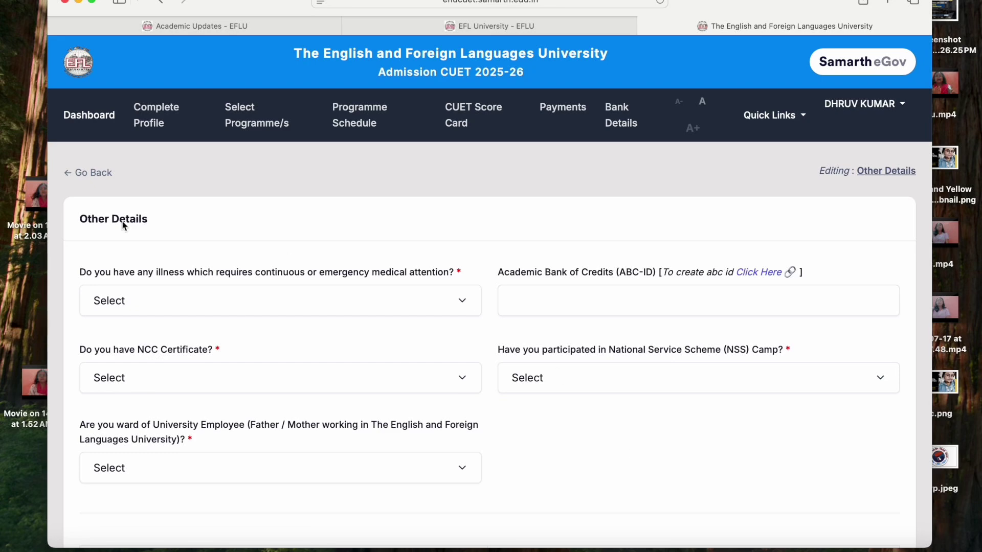
- Answer No to the illness, NCC Certificate and university employee ward questions
{"action": "left_click", "coordinate": [146, 299]}
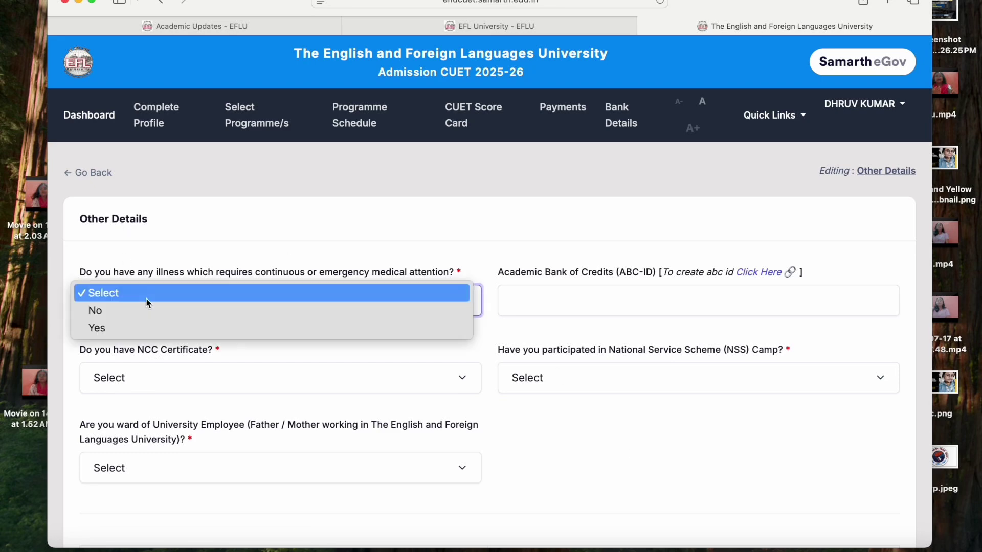
{"action": "left_click", "coordinate": [146, 307]}
{"action": "left_click", "coordinate": [139, 374]}
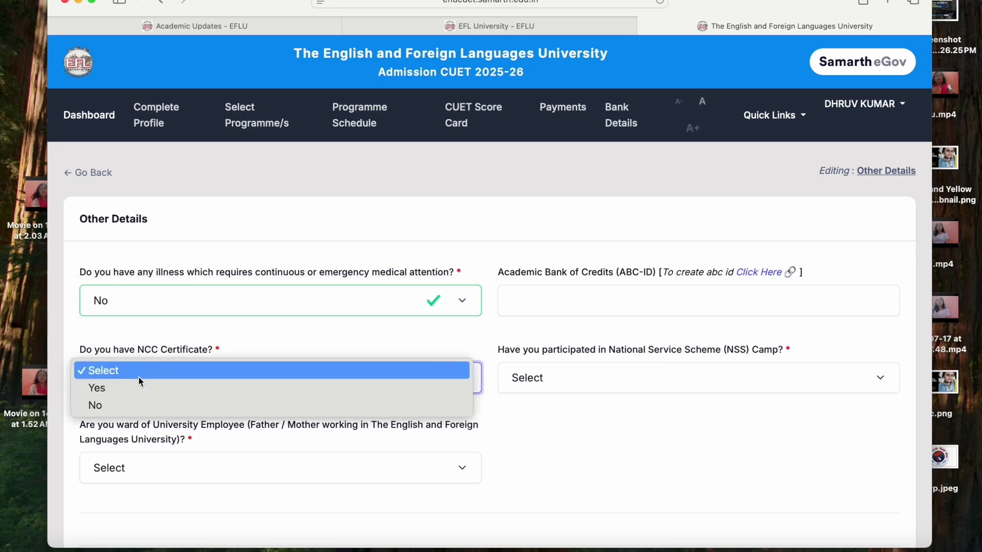
{"action": "left_click", "coordinate": [139, 402]}
{"action": "scroll", "coordinate": [137, 395], "scroll_direction": "down", "scroll_amount": 2}
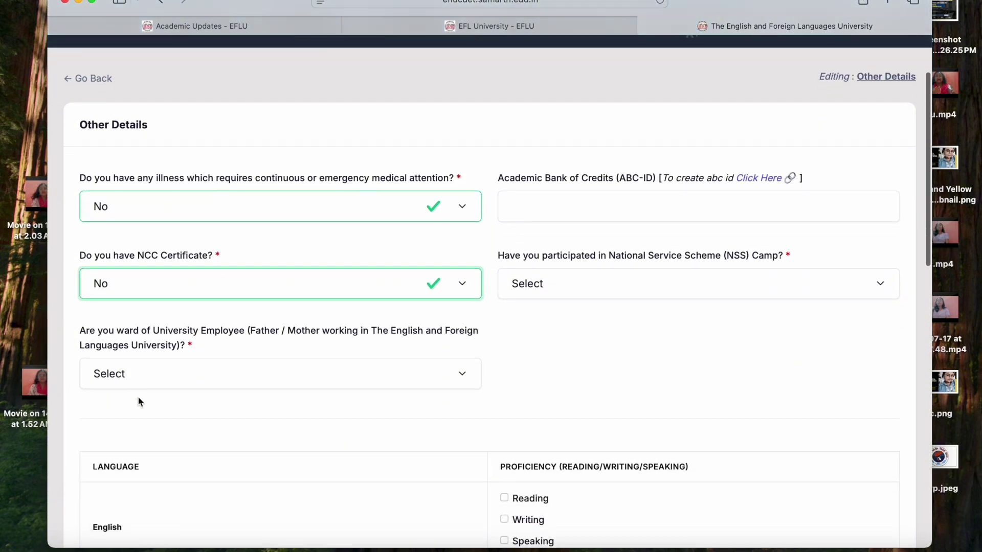
{"action": "left_click", "coordinate": [138, 374]}
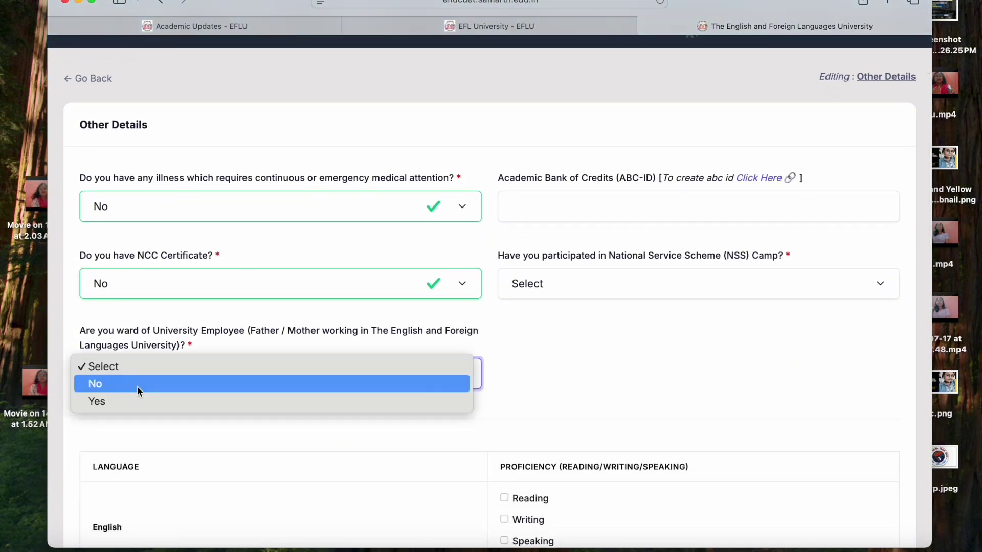
{"action": "left_click", "coordinate": [137, 386]}
- Tick English reading, writing and speaking, and Hindi reading and speaking proficiency
{"action": "scroll", "coordinate": [198, 475], "scroll_direction": "down", "scroll_amount": 2}
{"action": "scroll", "coordinate": [200, 479], "scroll_direction": "down", "scroll_amount": 3}
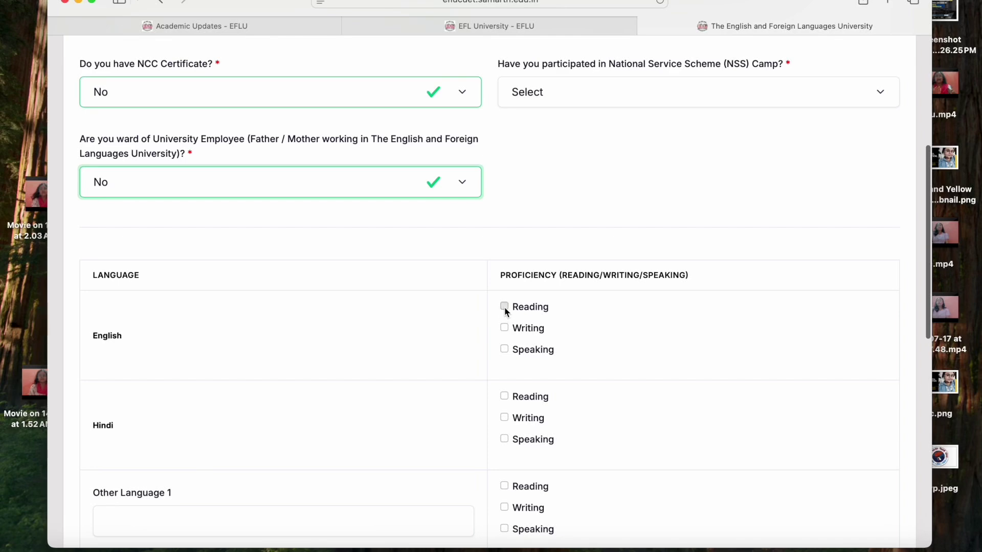
{"action": "left_click", "coordinate": [504, 306]}
{"action": "left_click", "coordinate": [504, 328]}
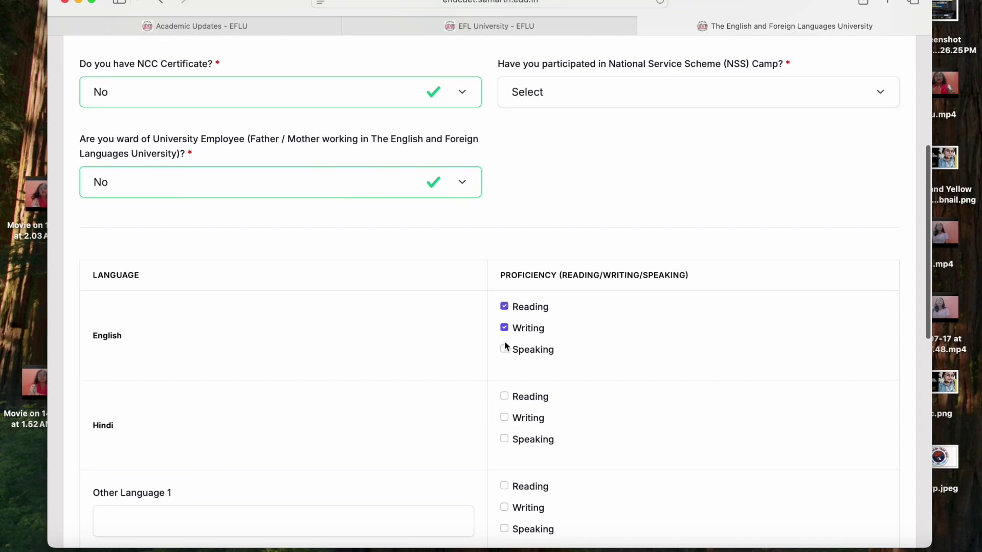
{"action": "scroll", "coordinate": [499, 403], "scroll_direction": "down", "scroll_amount": 1}
{"action": "scroll", "coordinate": [500, 405], "scroll_direction": "down", "scroll_amount": 2}
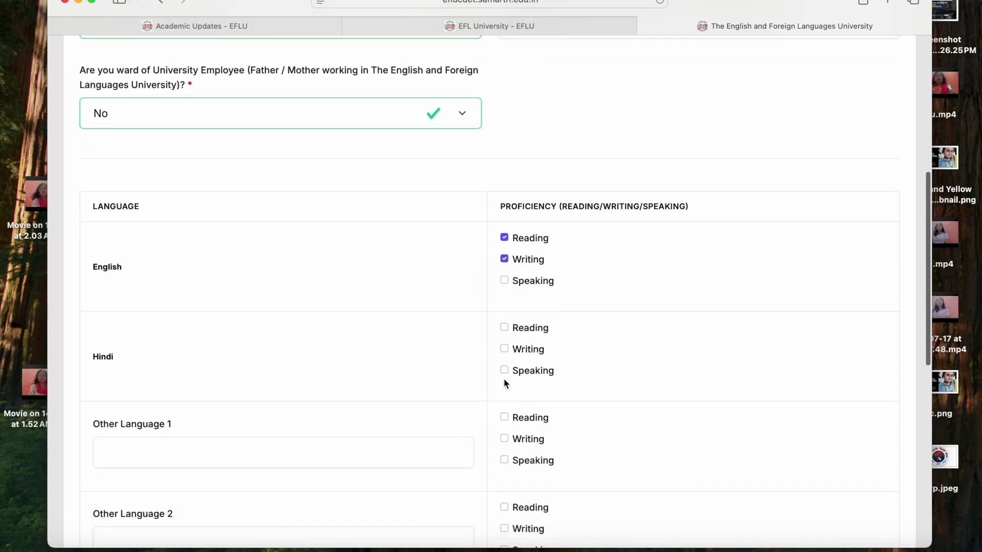
{"action": "left_click", "coordinate": [504, 279]}
{"action": "left_click", "coordinate": [505, 349]}
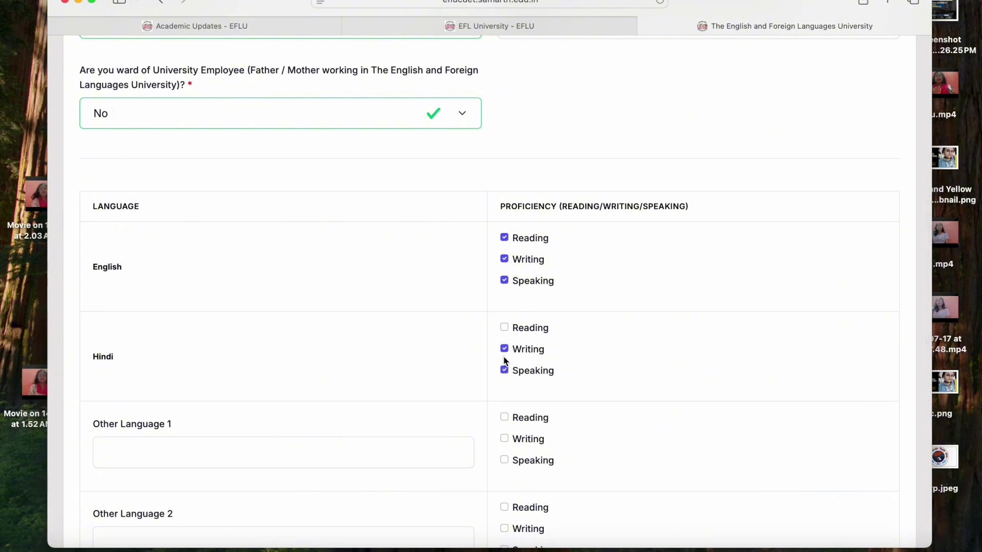
{"action": "left_click", "coordinate": [504, 328]}
{"action": "scroll", "coordinate": [493, 388], "scroll_direction": "down", "scroll_amount": 5}
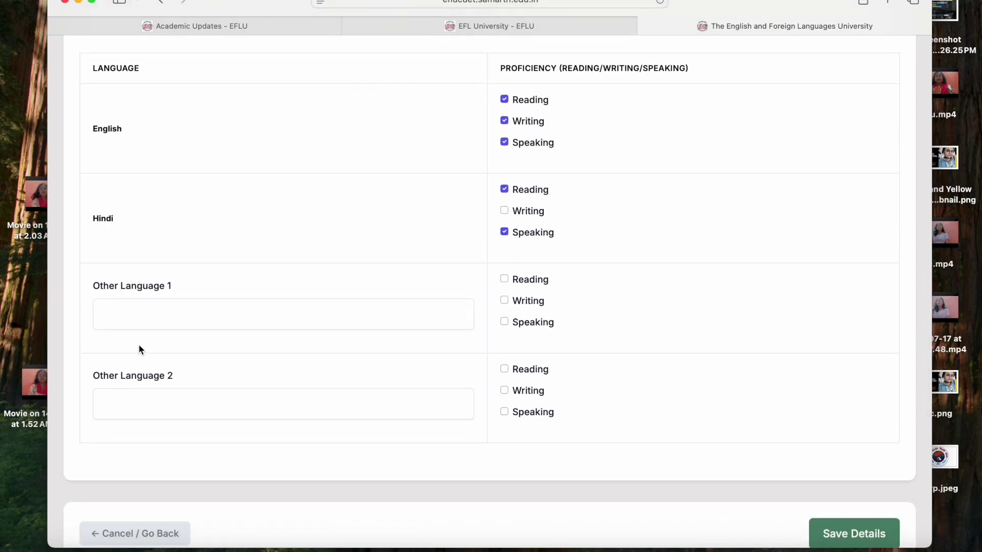
- Add Bengali as Other Language 1 with reading, writing and speaking ticked, then try saving
{"action": "left_click", "coordinate": [143, 316]}
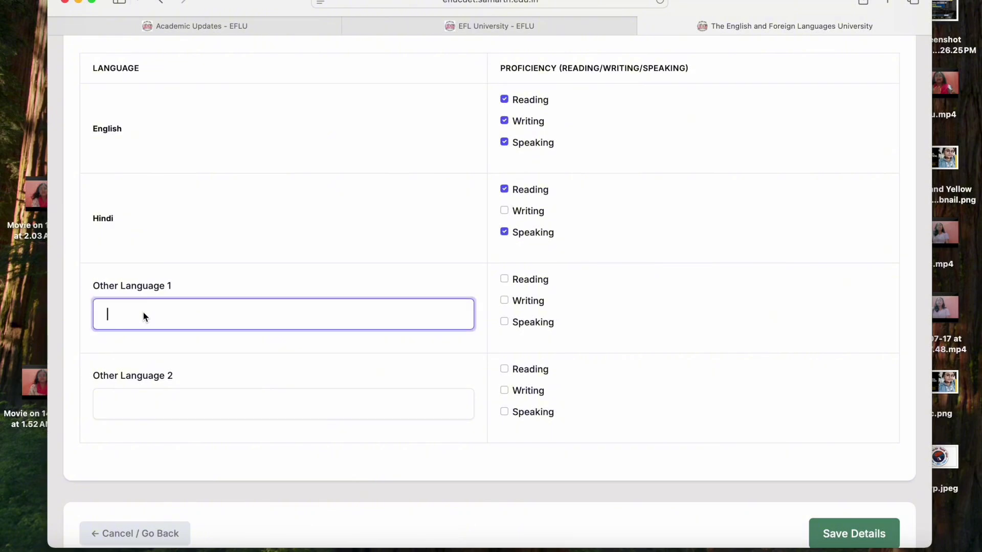
{"action": "type", "text": "bengali"}
{"action": "left_click", "coordinate": [504, 279]}
{"action": "left_click", "coordinate": [505, 300]}
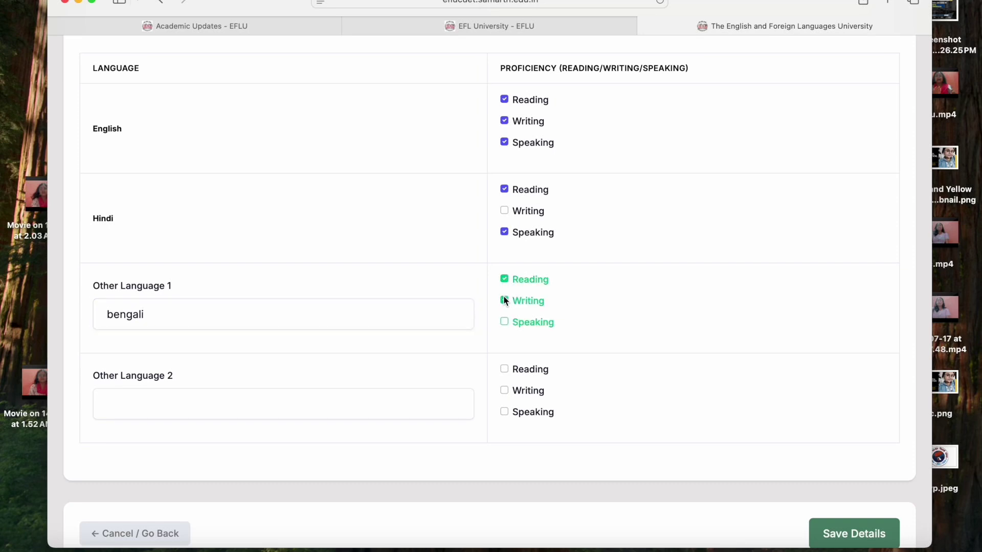
{"action": "left_click", "coordinate": [504, 322]}
{"action": "scroll", "coordinate": [471, 343], "scroll_direction": "down", "scroll_amount": 5}
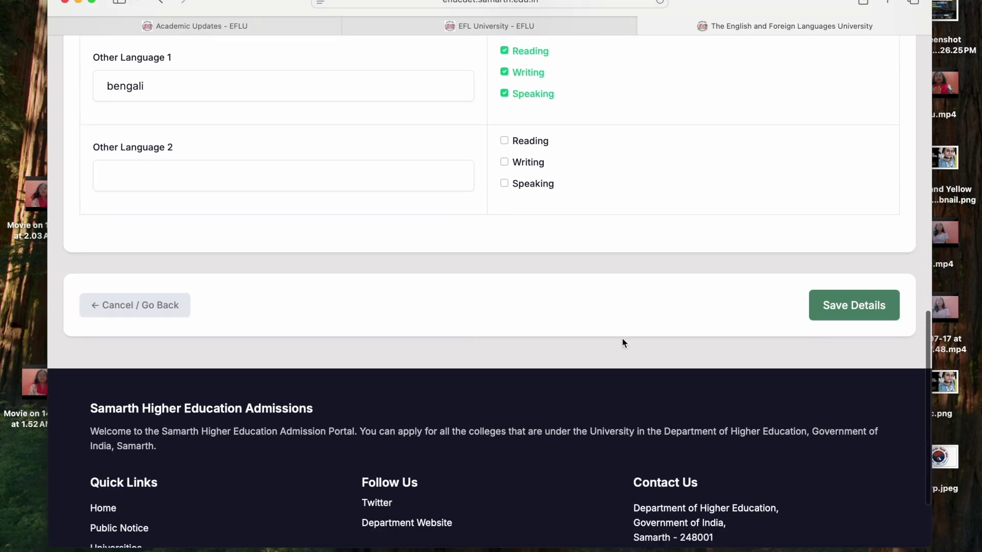
{"action": "left_click", "coordinate": [875, 302]}
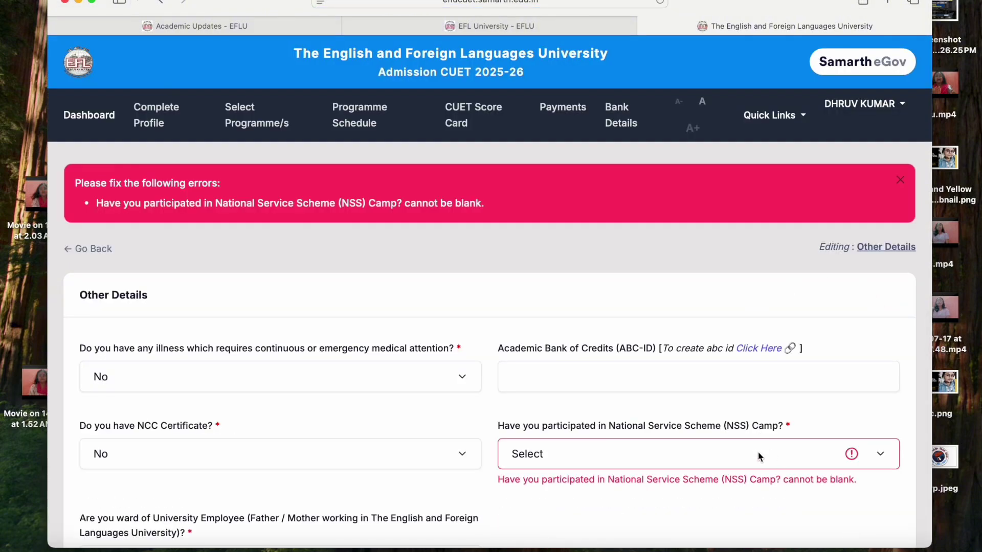
- Set NSS Camp to No, save Other Details, and continue to the Uploads step
{"action": "left_click", "coordinate": [756, 454]}
{"action": "left_click", "coordinate": [754, 461]}
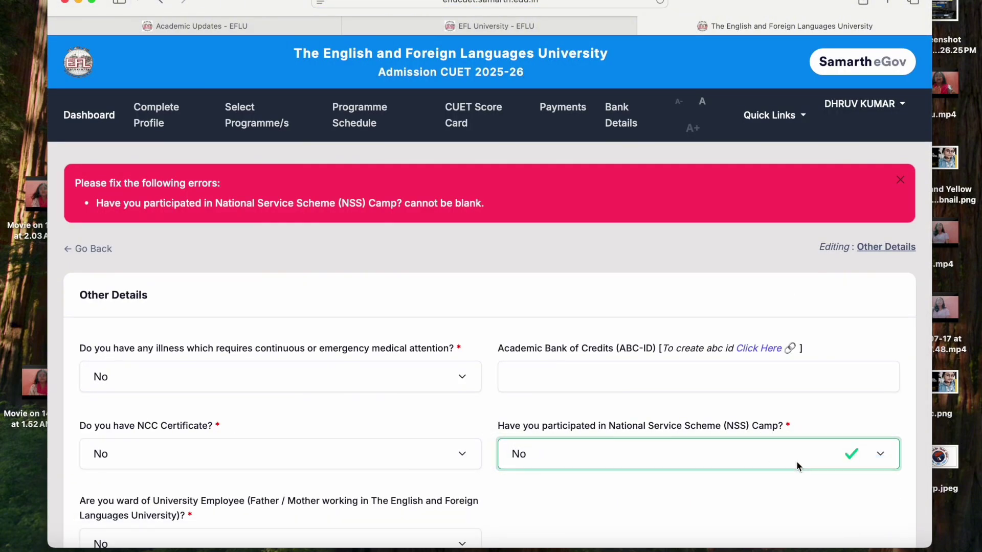
{"action": "scroll", "coordinate": [789, 484], "scroll_direction": "down", "scroll_amount": 20}
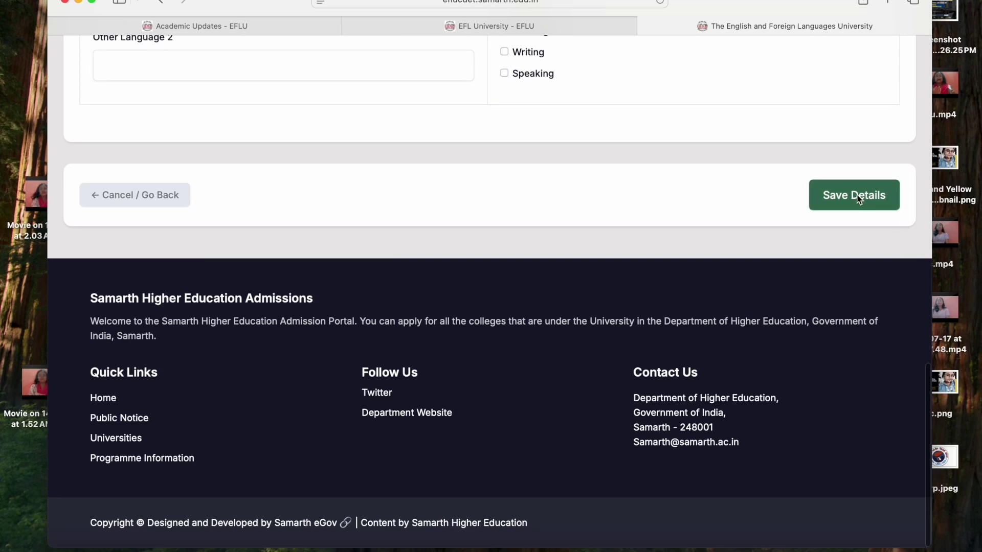
{"action": "left_click", "coordinate": [858, 198]}
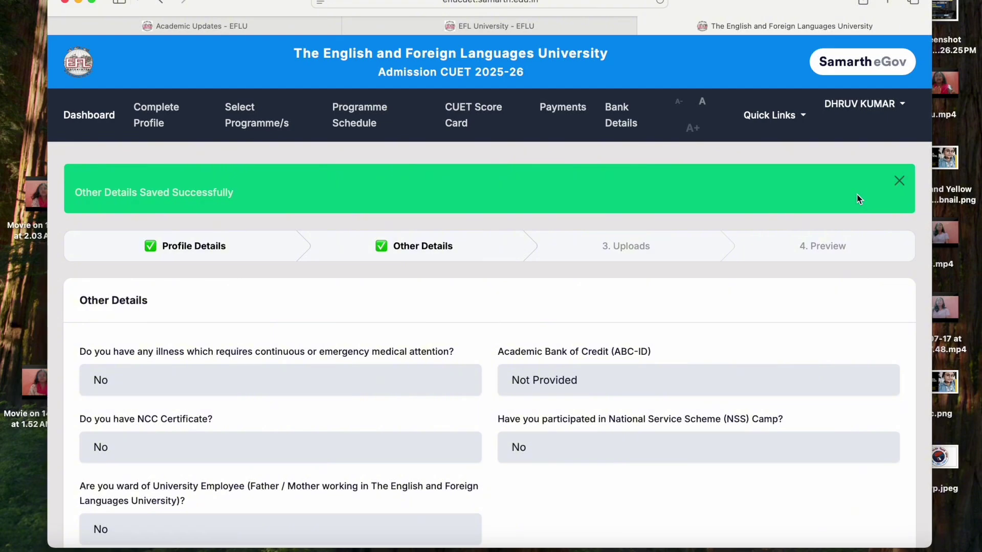
{"action": "scroll", "coordinate": [760, 341], "scroll_direction": "down", "scroll_amount": 15}
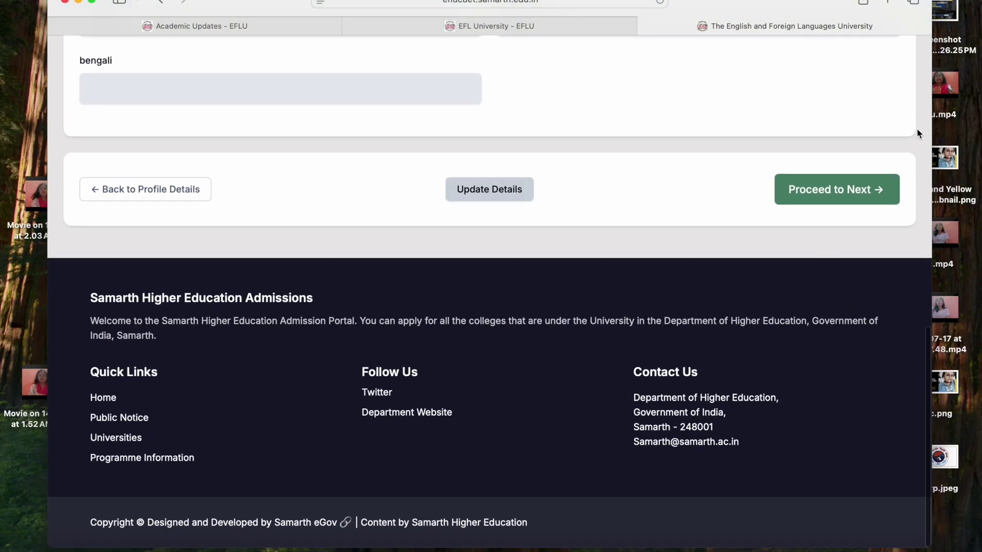
{"action": "left_click", "coordinate": [858, 196]}
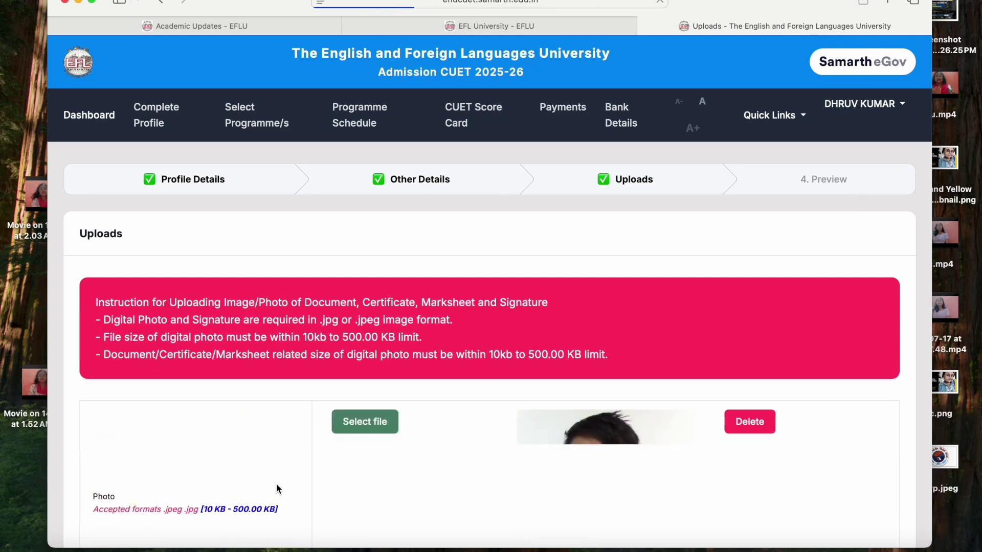
- Check the uploaded photo and signature, then continue to the application Preview
{"action": "scroll", "coordinate": [419, 460], "scroll_direction": "down", "scroll_amount": 2}
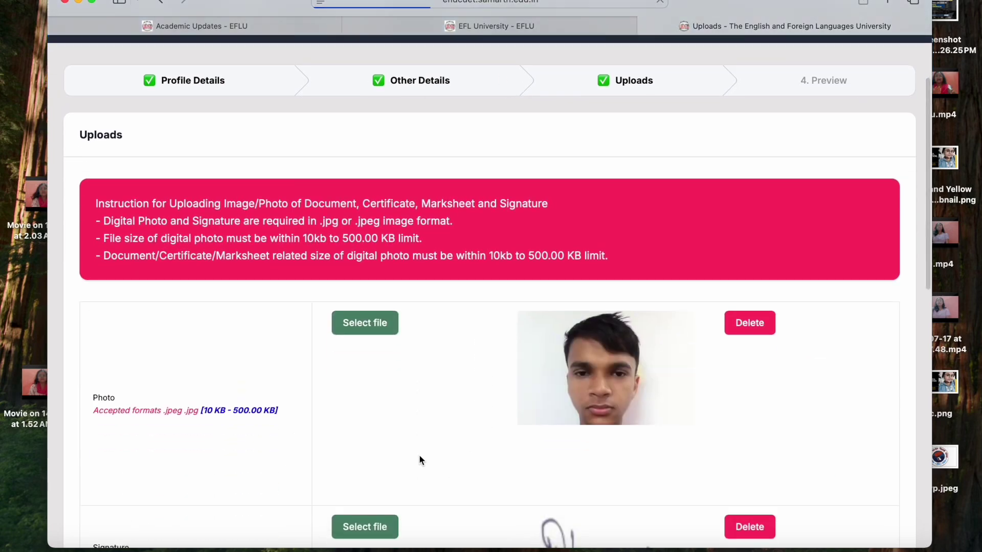
{"action": "scroll", "coordinate": [419, 460], "scroll_direction": "down", "scroll_amount": 6}
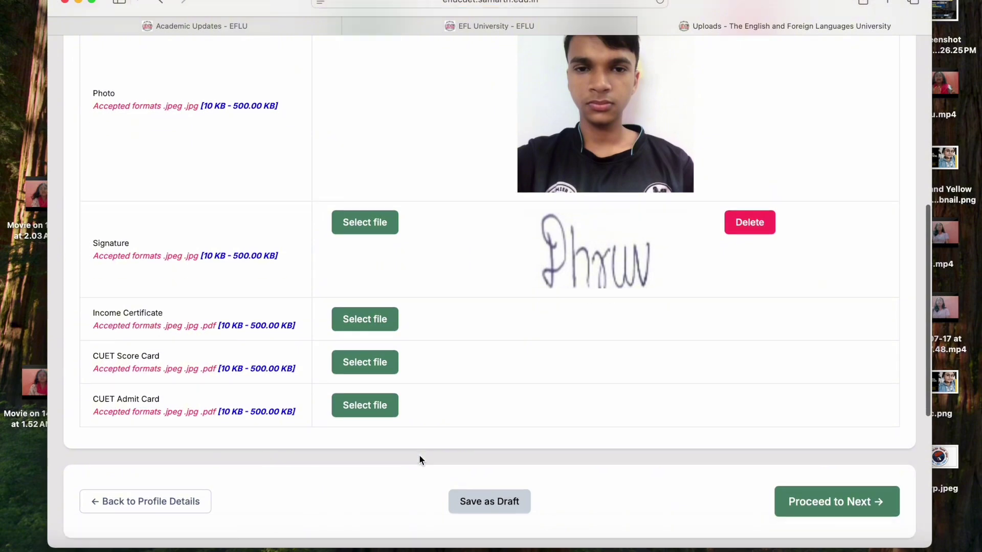
{"action": "scroll", "coordinate": [420, 457], "scroll_direction": "down", "scroll_amount": 3}
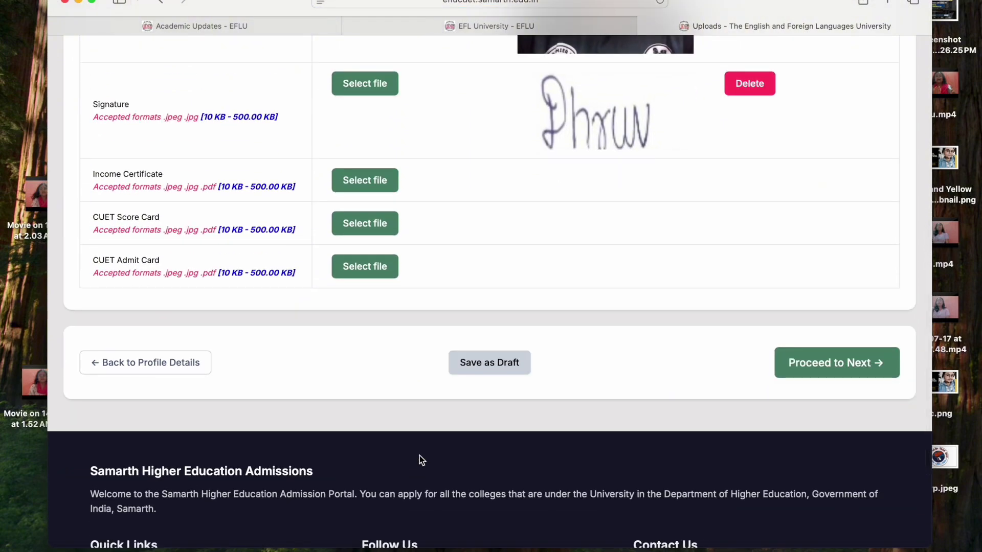
{"action": "scroll", "coordinate": [419, 455], "scroll_direction": "down", "scroll_amount": 2}
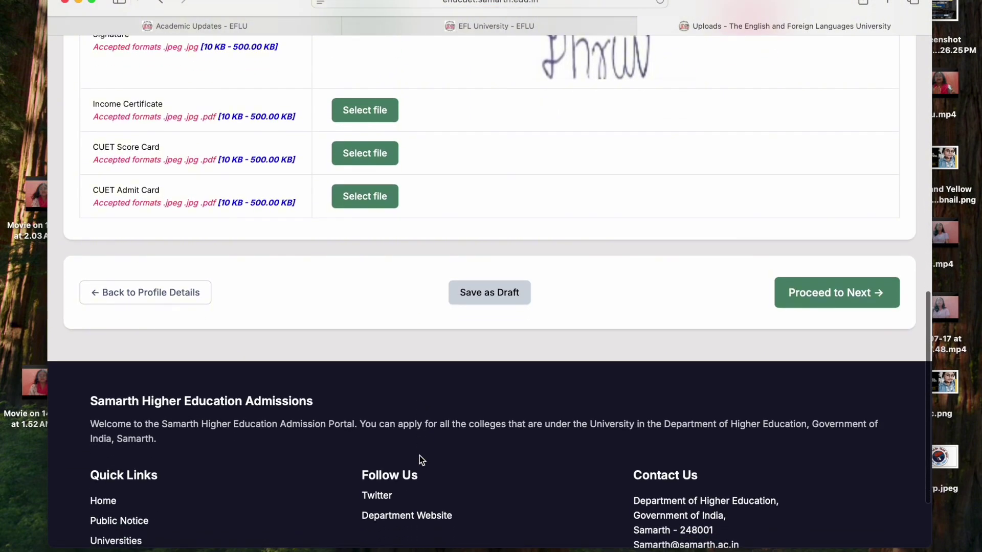
{"action": "scroll", "coordinate": [420, 455], "scroll_direction": "down", "scroll_amount": 1}
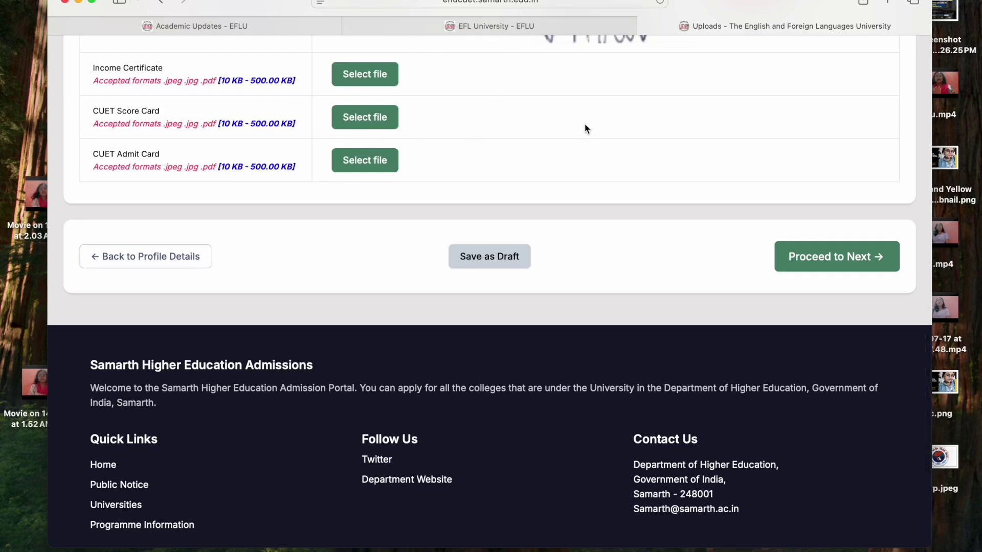
{"action": "scroll", "coordinate": [594, 192], "scroll_direction": "up", "scroll_amount": 15}
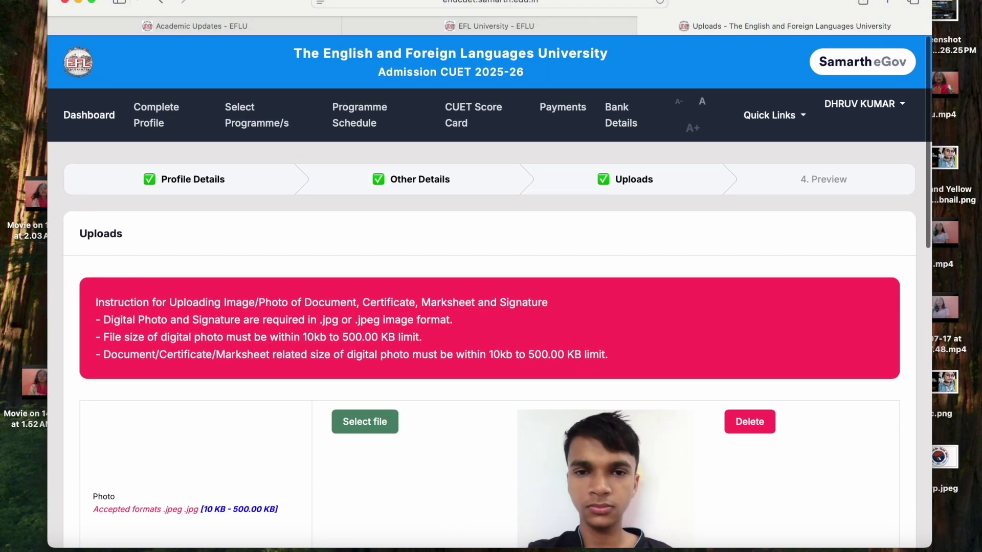
{"action": "scroll", "coordinate": [567, 233], "scroll_direction": "down", "scroll_amount": 2}
{"action": "scroll", "coordinate": [568, 233], "scroll_direction": "down", "scroll_amount": 12}
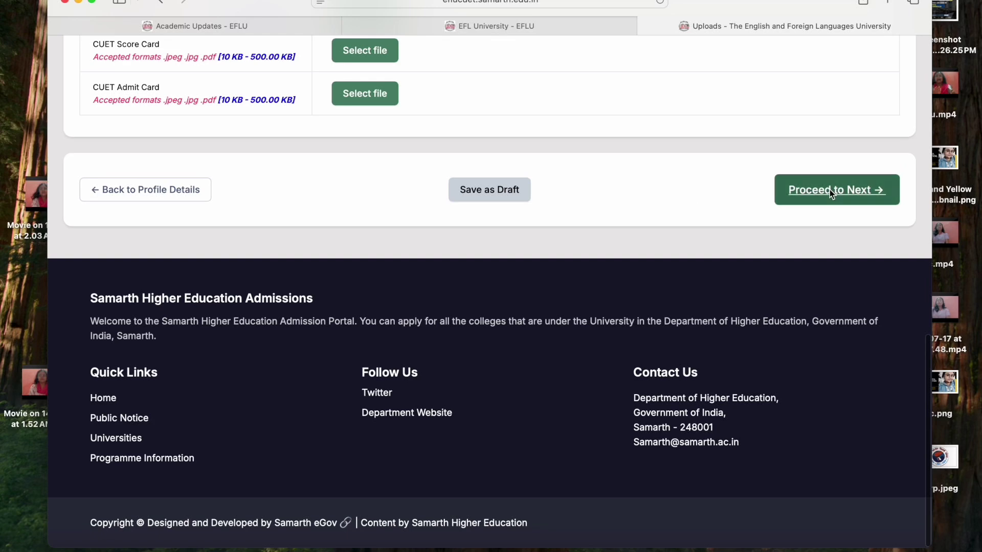
{"action": "left_click", "coordinate": [829, 190]}
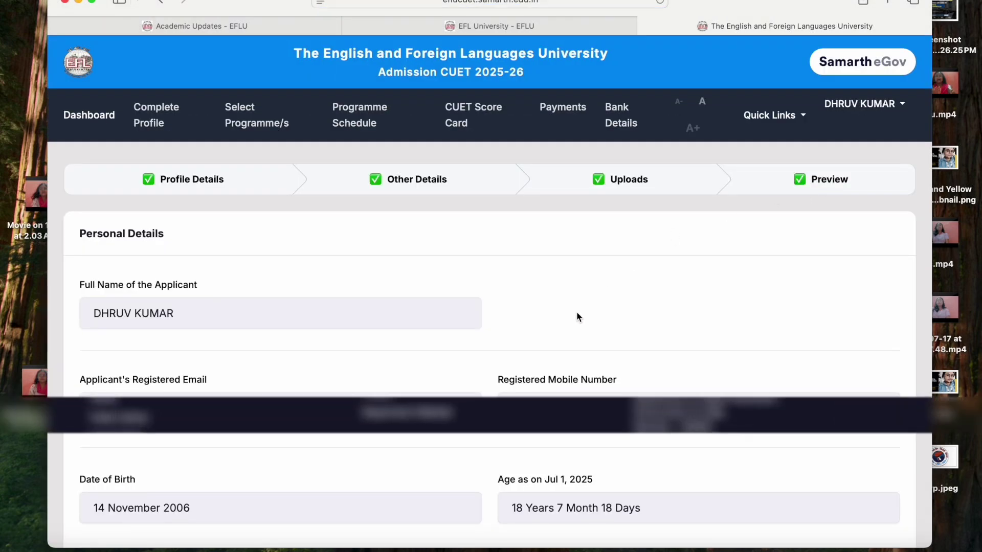
{"action": "scroll", "coordinate": [577, 316], "scroll_direction": "down", "scroll_amount": 15}
{"action": "scroll", "coordinate": [577, 317], "scroll_direction": "down", "scroll_amount": 20}
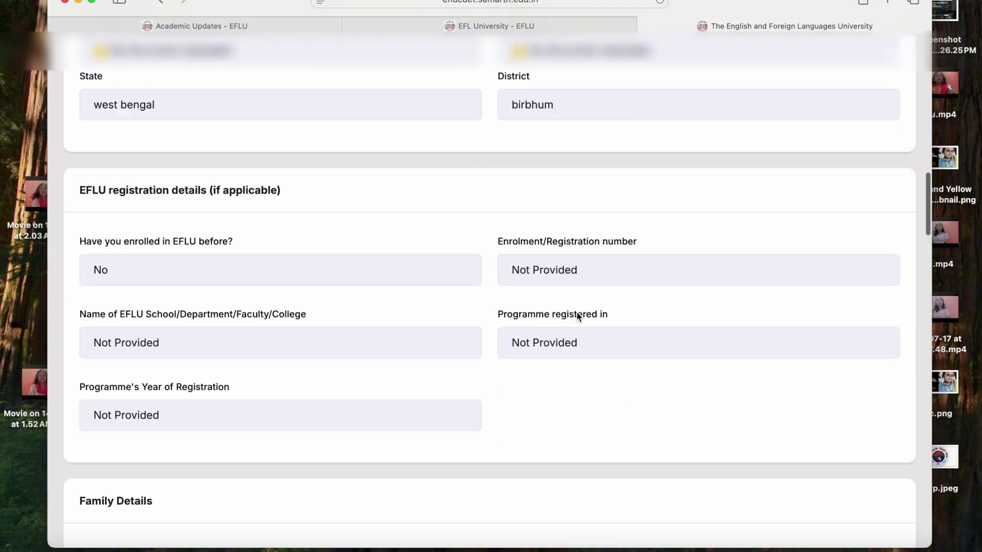
{"action": "scroll", "coordinate": [577, 317], "scroll_direction": "down", "scroll_amount": 10}
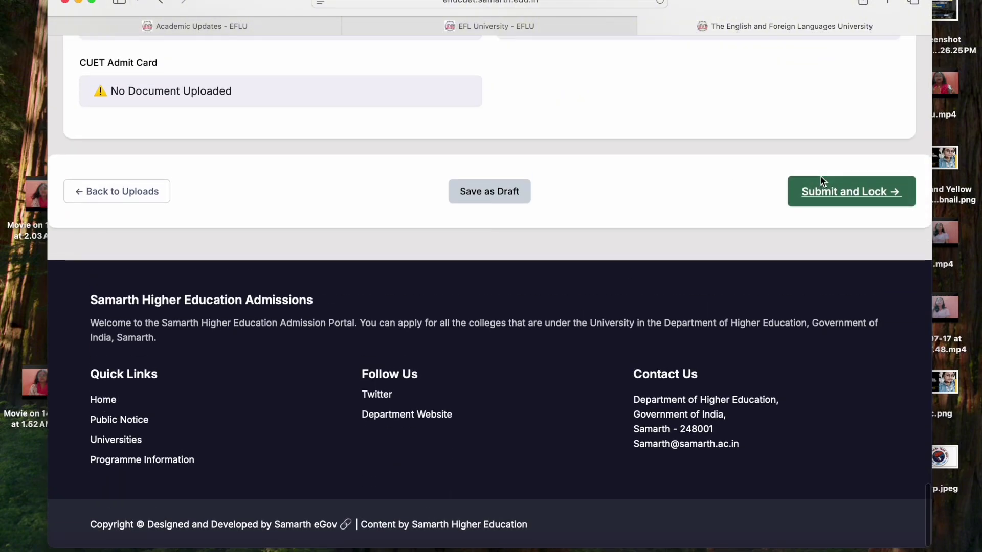
{"action": "scroll", "coordinate": [821, 179], "scroll_direction": "up", "scroll_amount": 1}
{"action": "scroll", "coordinate": [725, 252], "scroll_direction": "up", "scroll_amount": 3}
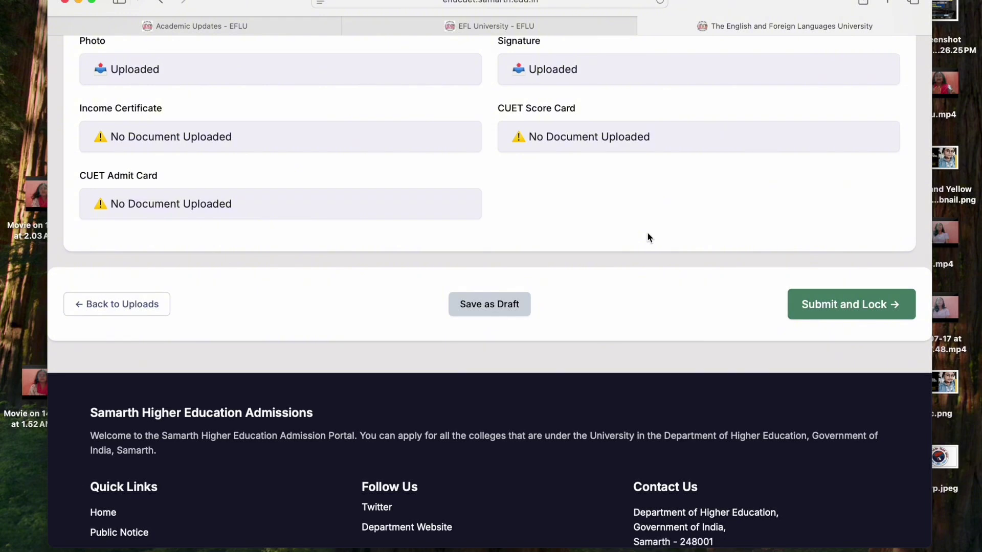
{"action": "scroll", "coordinate": [618, 222], "scroll_direction": "up", "scroll_amount": 3}
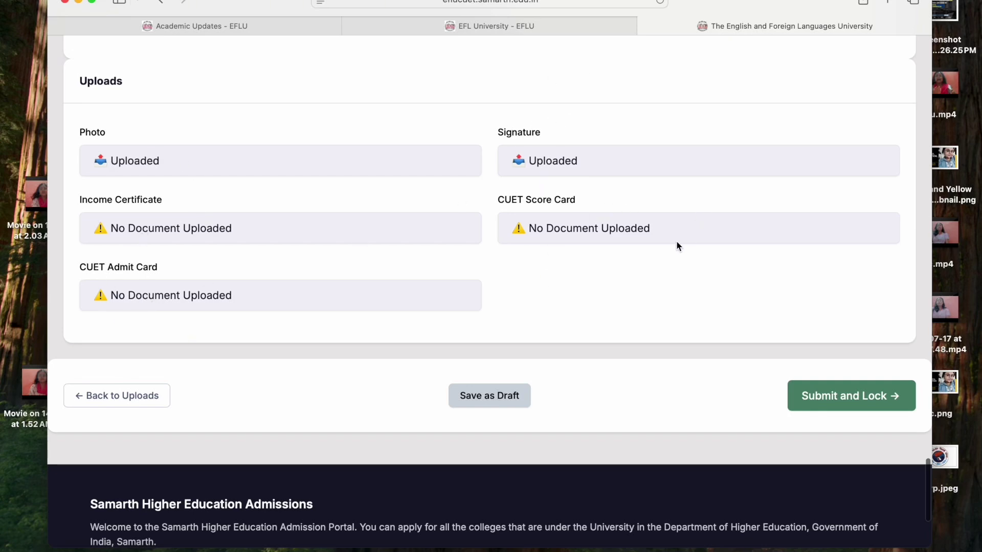
{"action": "scroll", "coordinate": [676, 247], "scroll_direction": "up", "scroll_amount": 2}
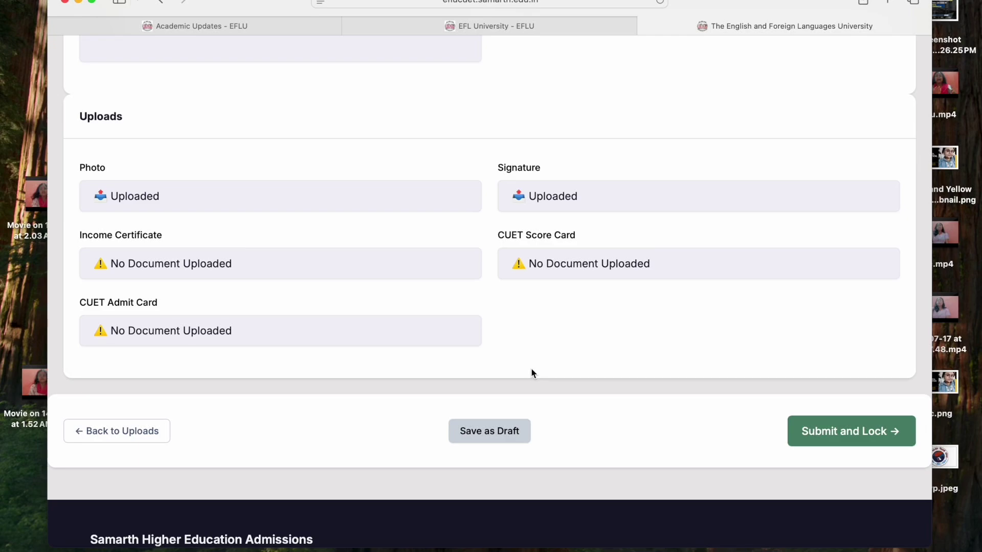
{"action": "scroll", "coordinate": [532, 372], "scroll_direction": "up", "scroll_amount": 10}
{"action": "scroll", "coordinate": [531, 370], "scroll_direction": "up", "scroll_amount": 15}
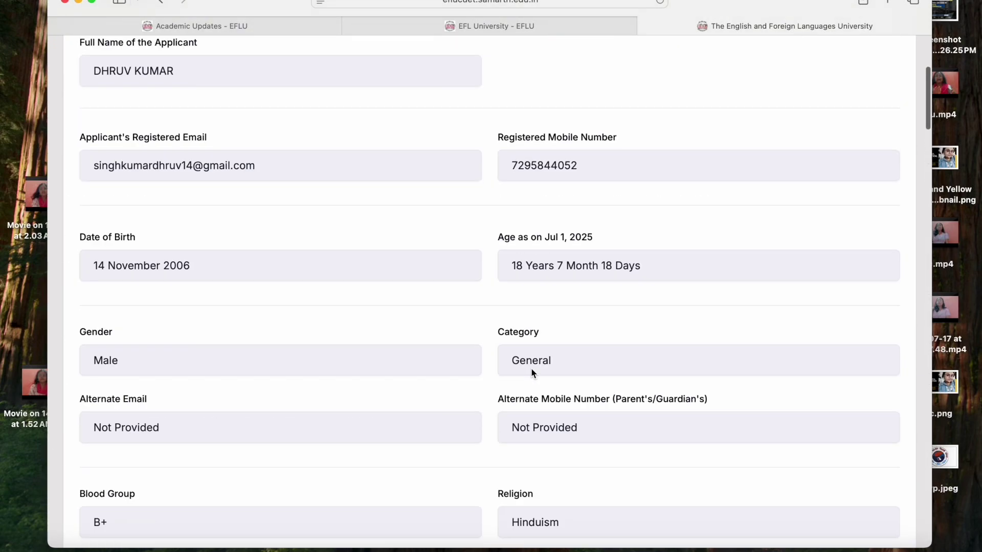